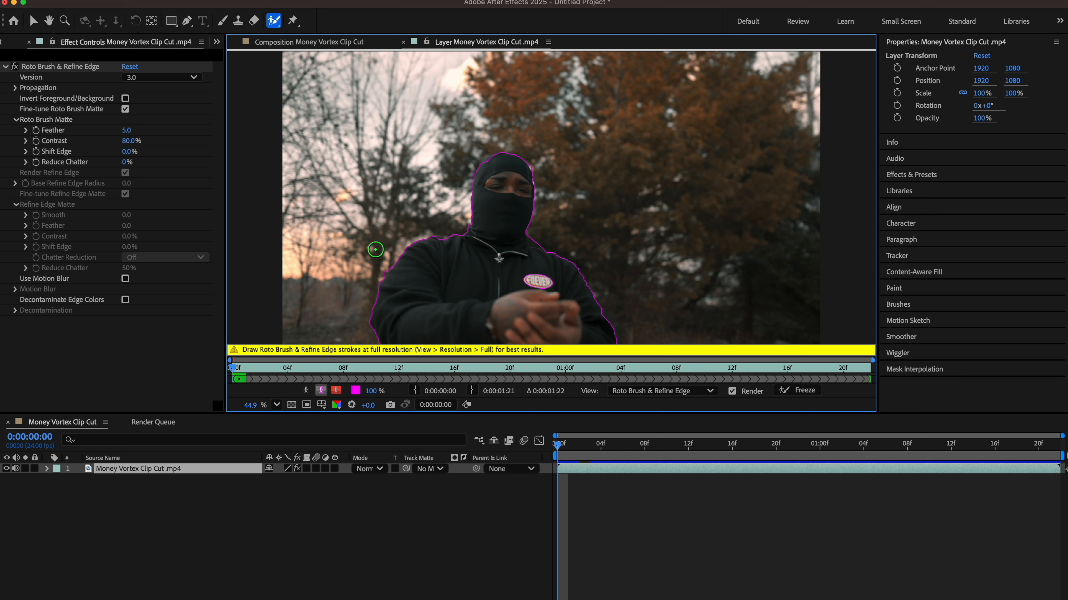
# Step: Propagate the roto matte through the clip and preview the cutout in the Composition panel
pyautogui.press('space')
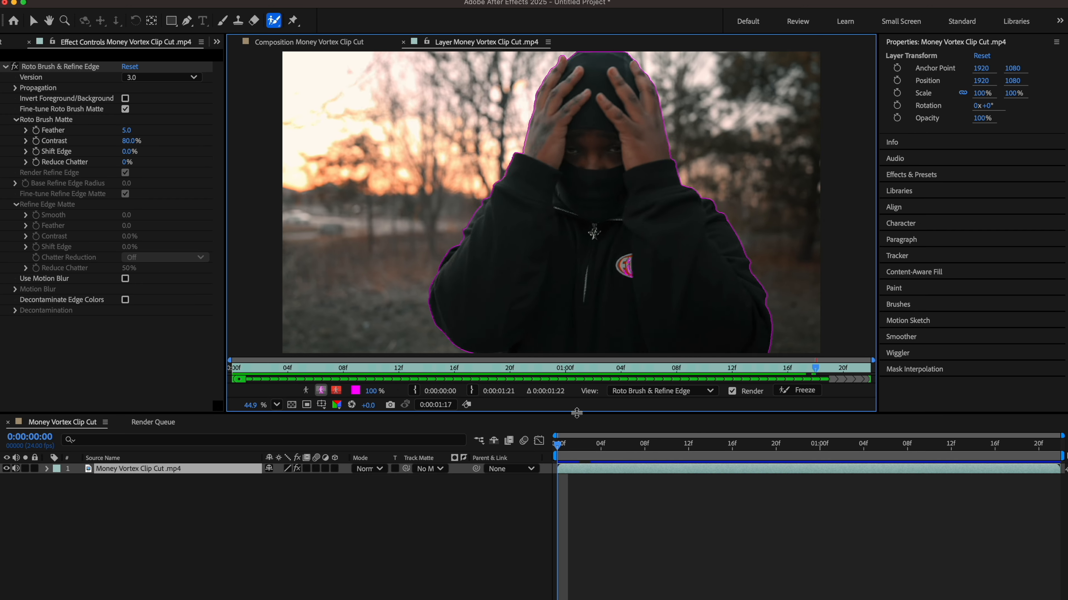
pyautogui.press('space')
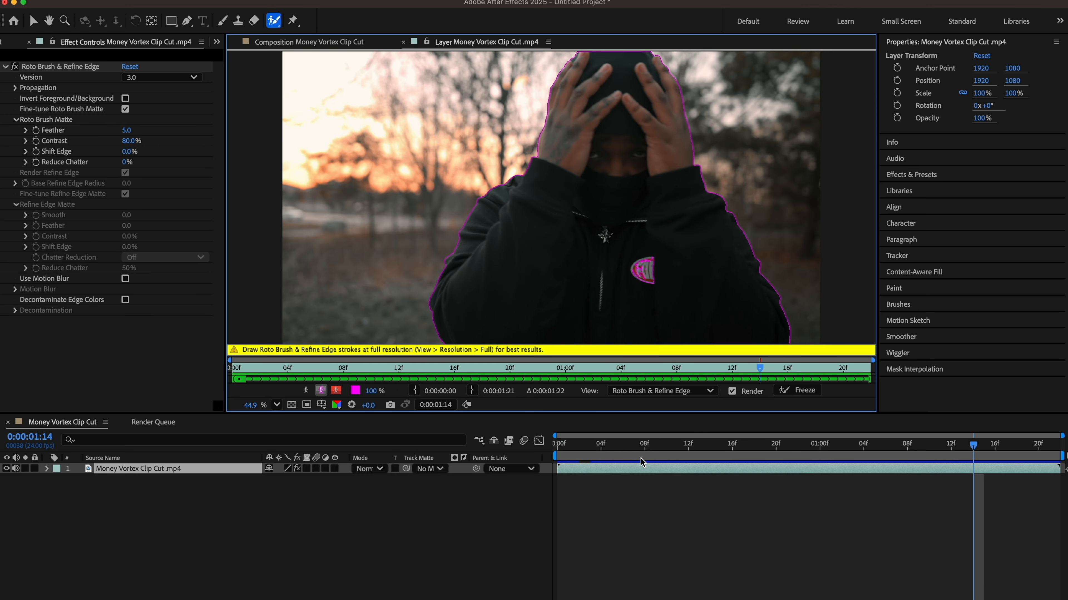
pyautogui.moveTo(623, 446); pyautogui.dragTo(551, 446)
pyautogui.click(326, 42)
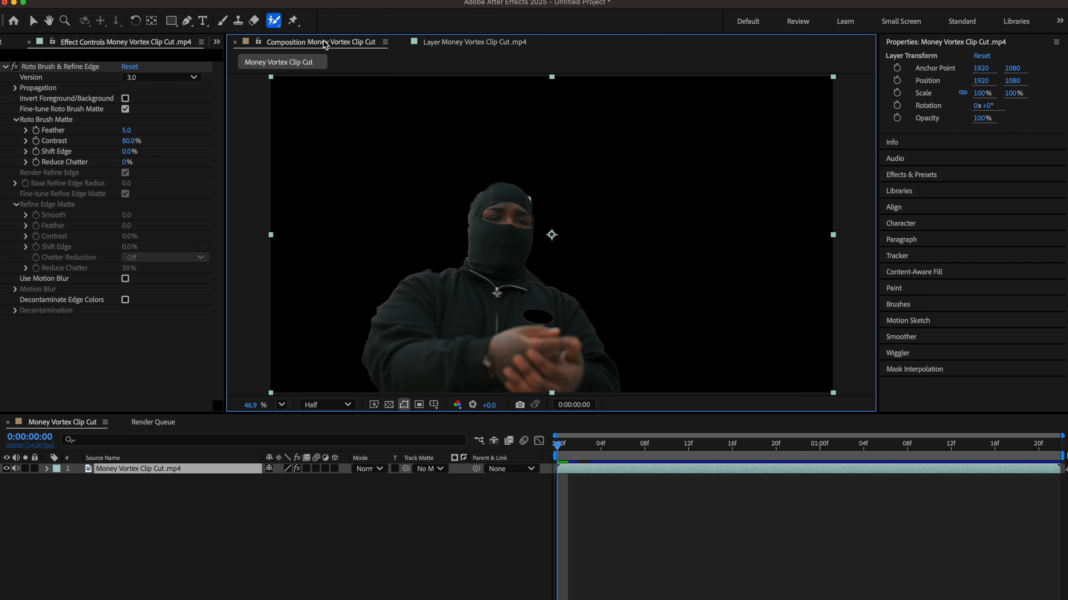
pyautogui.press('space')
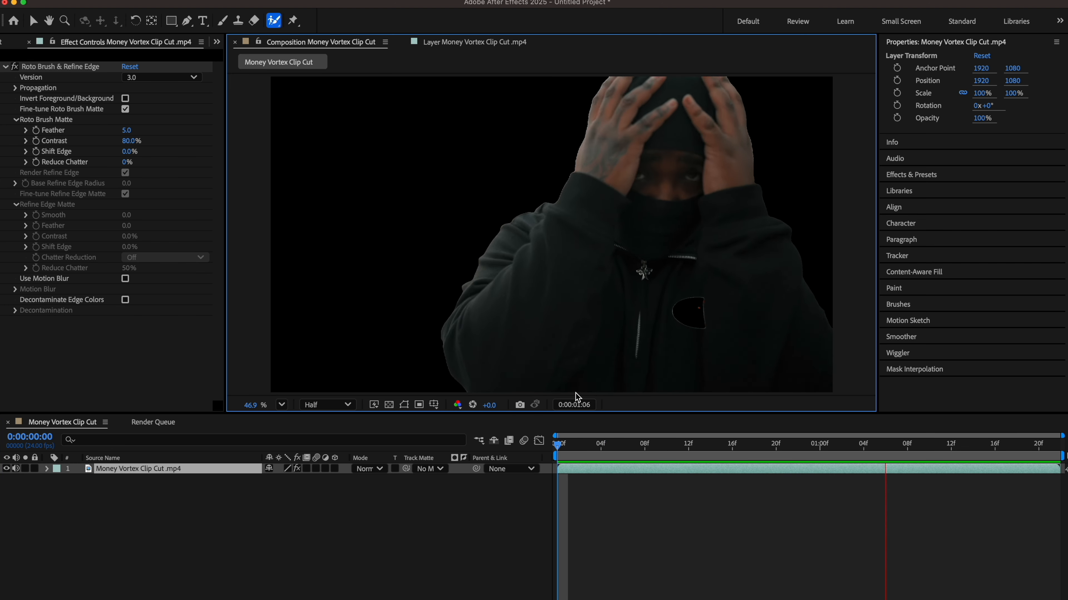
pyautogui.press('space')
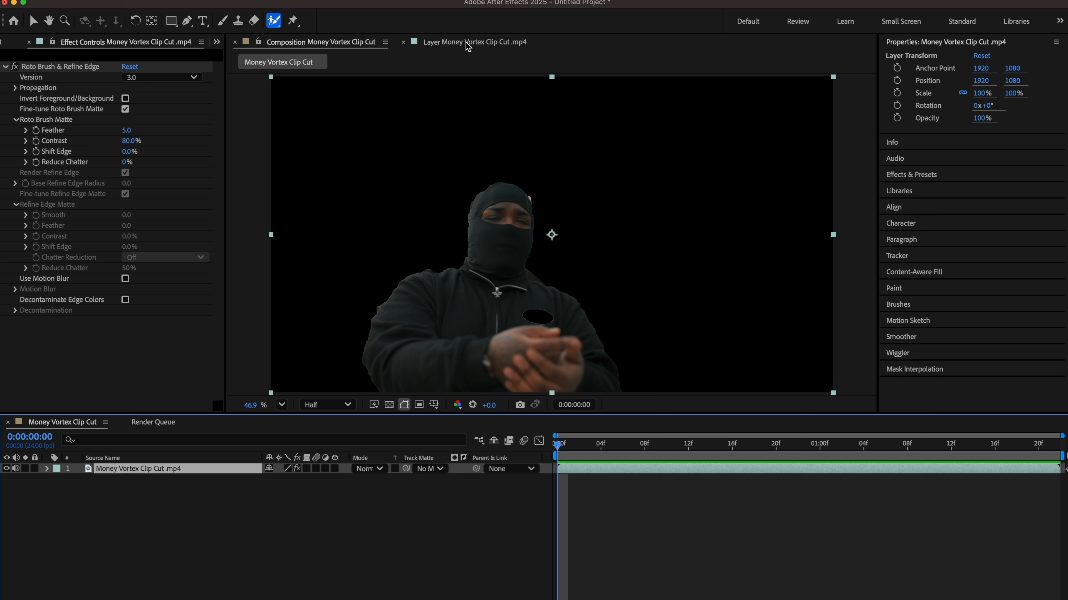
# Step: Add a Roto Brush stroke on the chest patch, re-propagate, and preview the refined cutout
pyautogui.click(467, 43)
pyautogui.moveTo(528, 281); pyautogui.dragTo(529, 283)
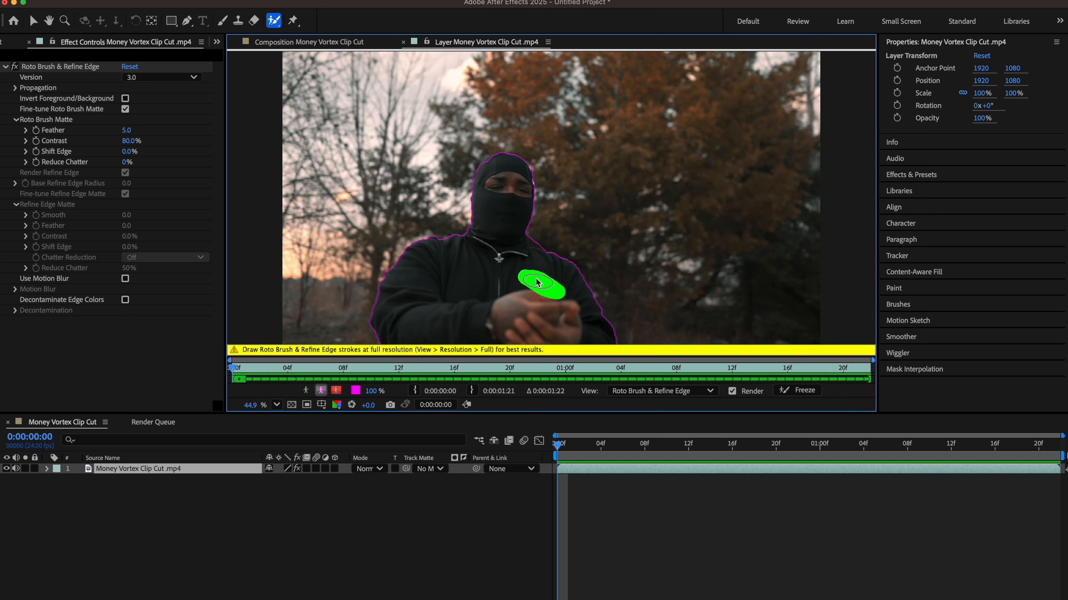
pyautogui.press('space')
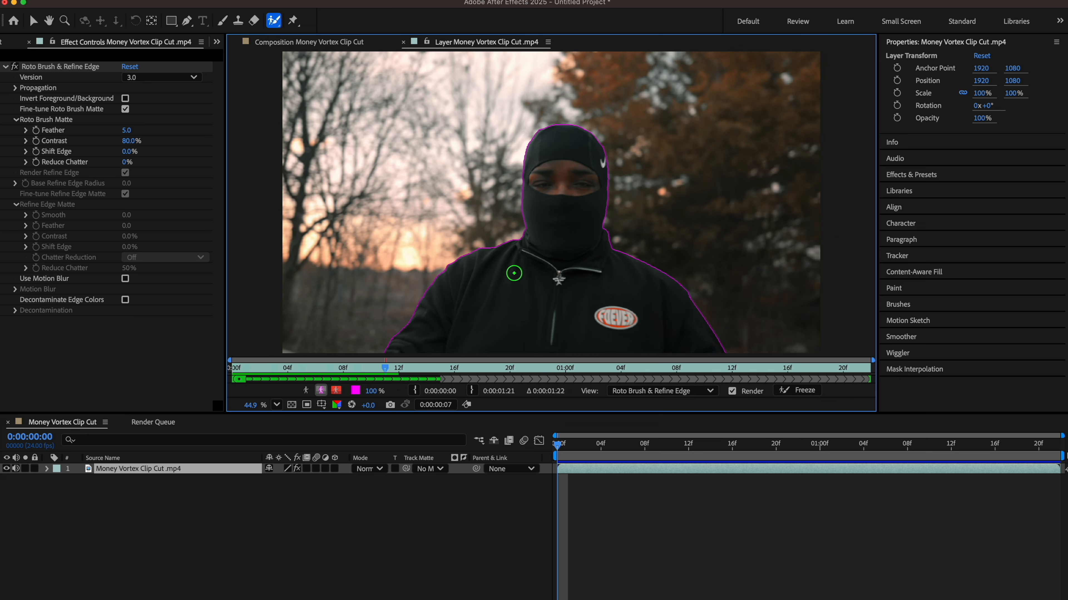
pyautogui.click(337, 42)
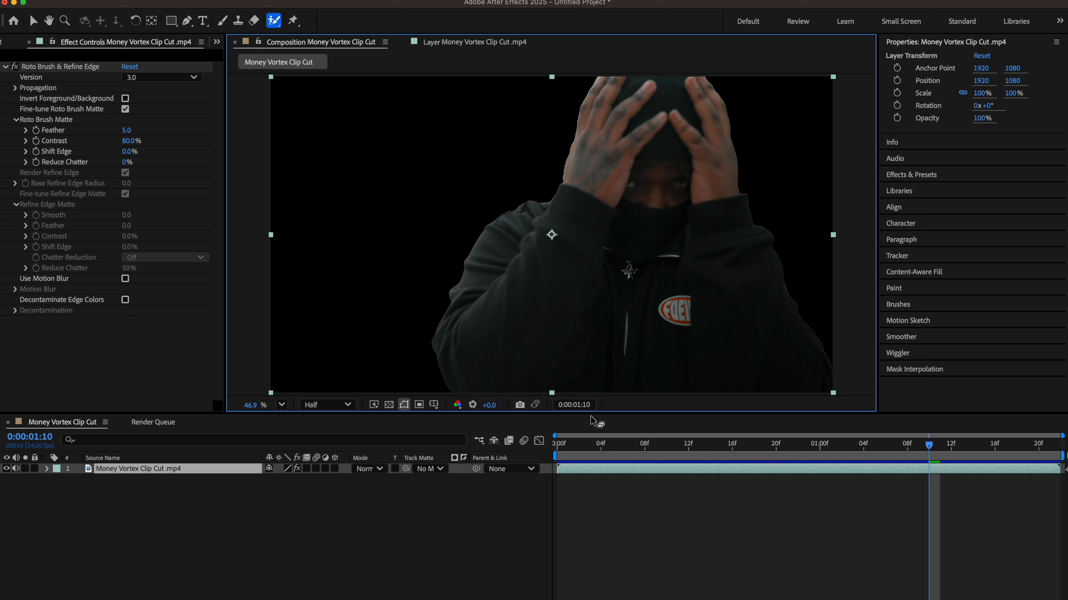
pyautogui.press('space')
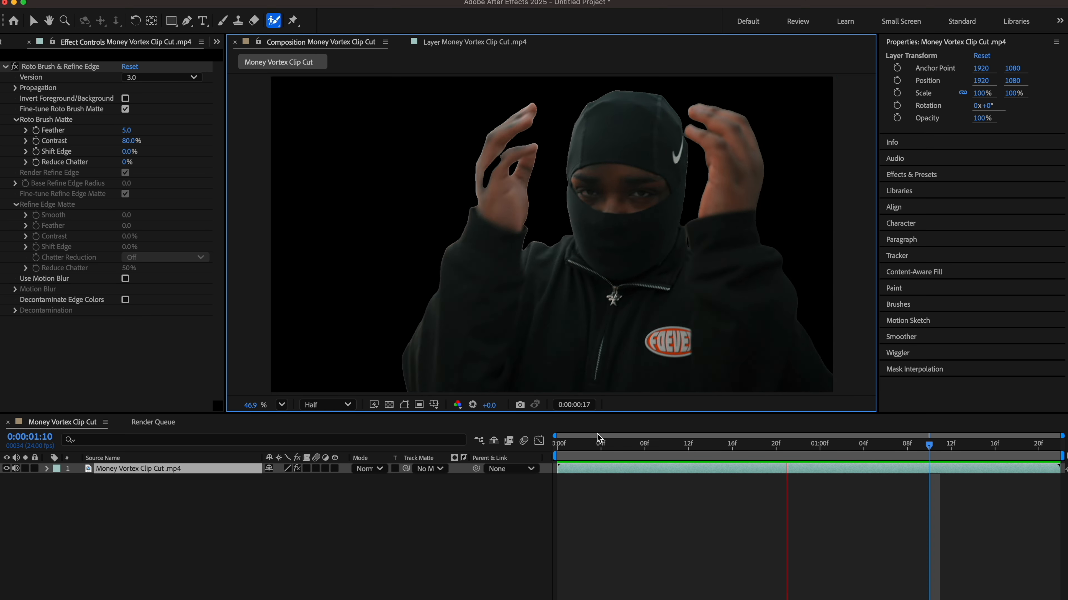
pyautogui.moveTo(599, 447); pyautogui.dragTo(566, 451)
# Step: Set Roto Brush Matte Feather to 20.9 and Shift Edge to -58%, then preview and scrub the edges
pyautogui.moveTo(126, 129); pyautogui.dragTo(216, 119)
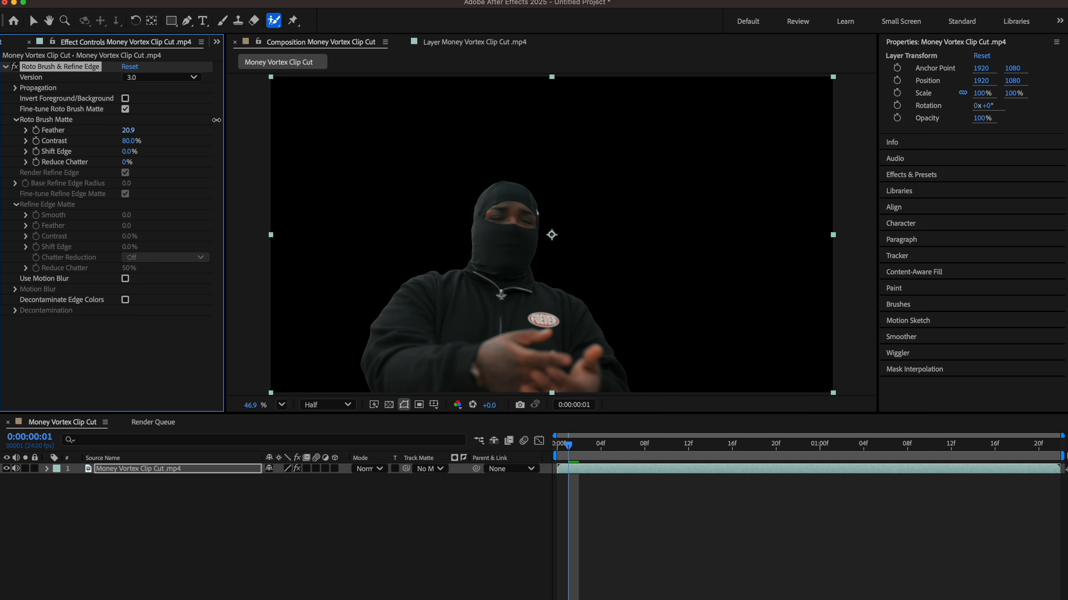
pyautogui.moveTo(129, 152); pyautogui.dragTo(231, 160)
pyautogui.press('space')
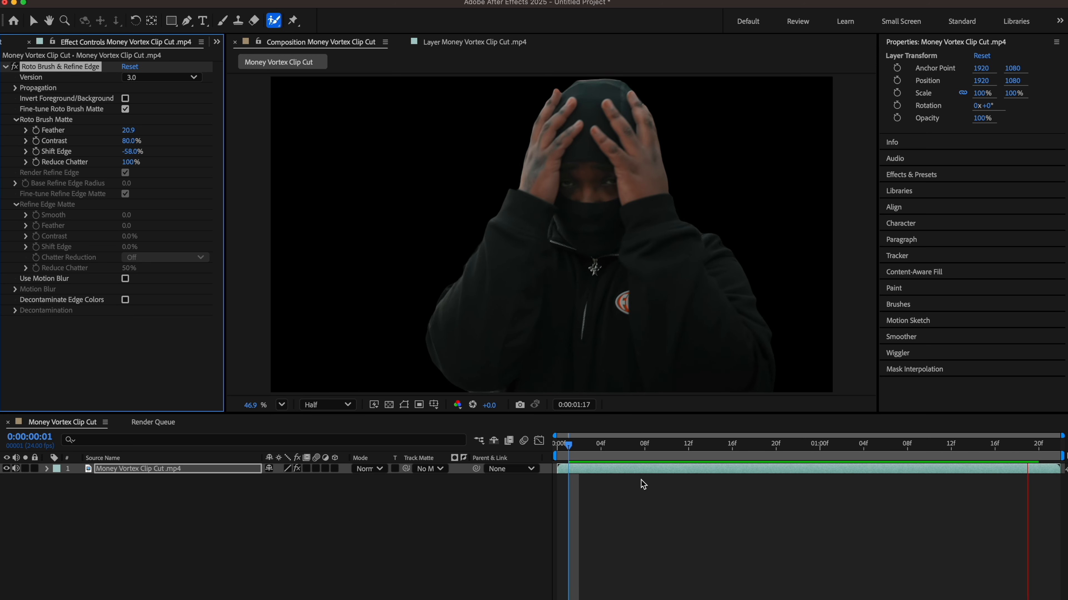
pyautogui.press('space')
pyautogui.moveTo(654, 452); pyautogui.dragTo(788, 451)
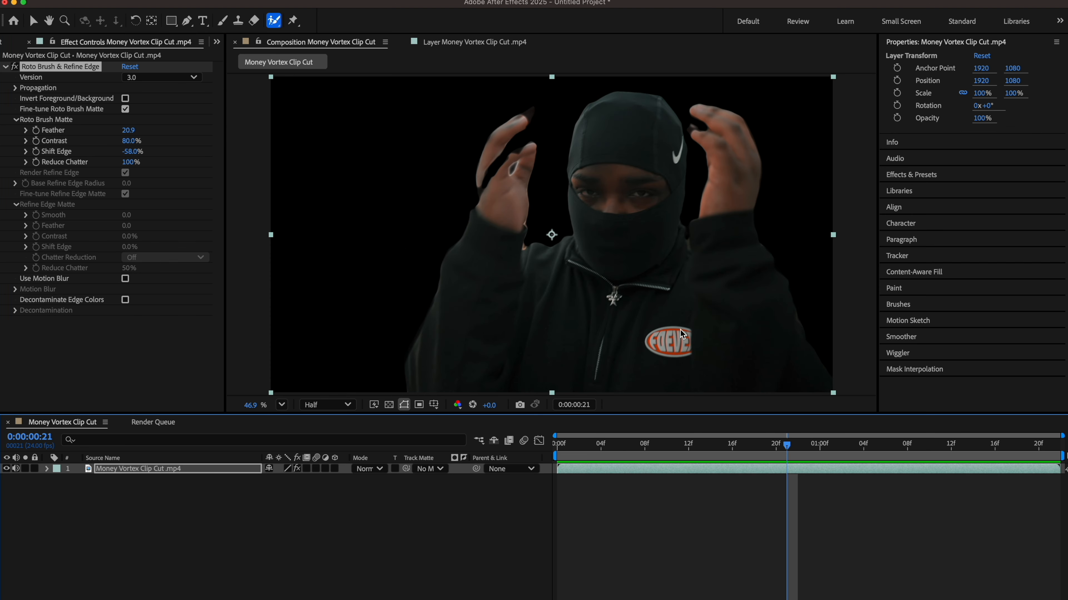
pyautogui.moveTo(634, 448); pyautogui.dragTo(778, 447)
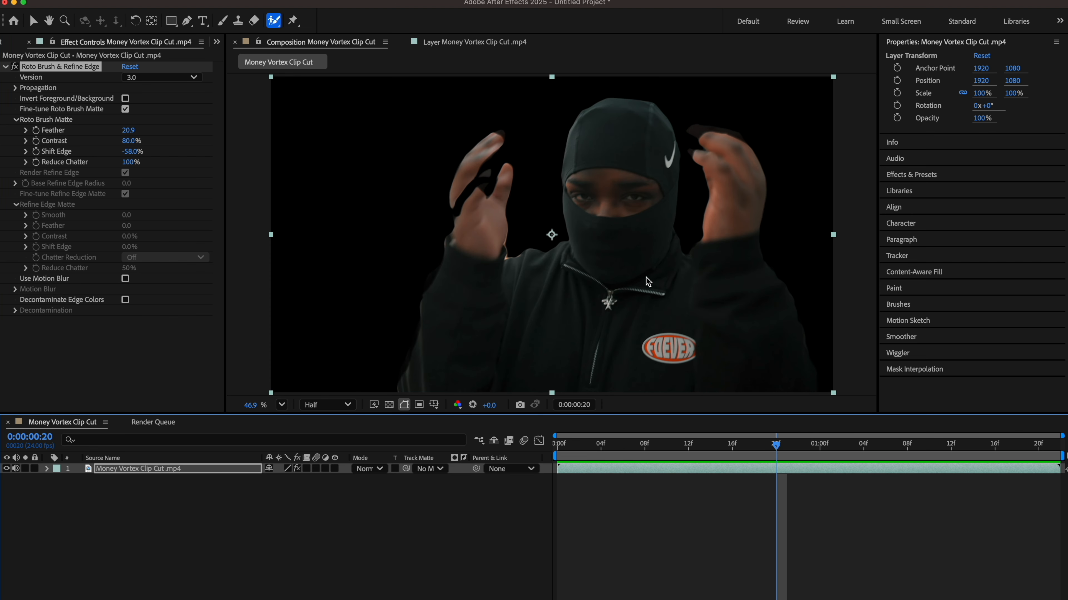
pyautogui.moveTo(616, 448); pyautogui.dragTo(554, 446)
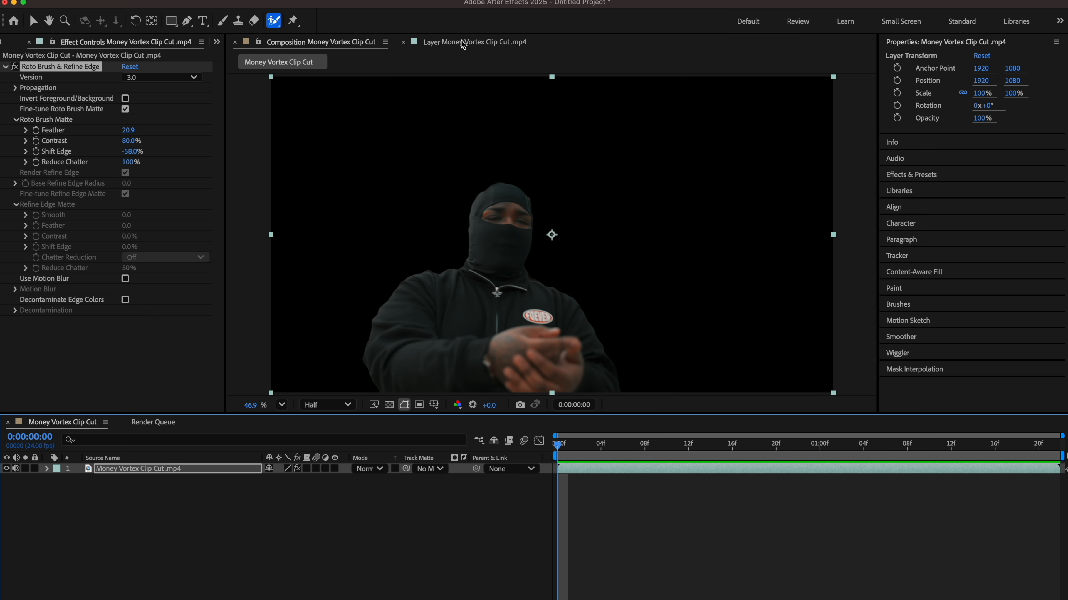
# Step: Freeze the Roto Brush matte across all 47 frames and preview the isolated man on black
pyautogui.click(462, 43)
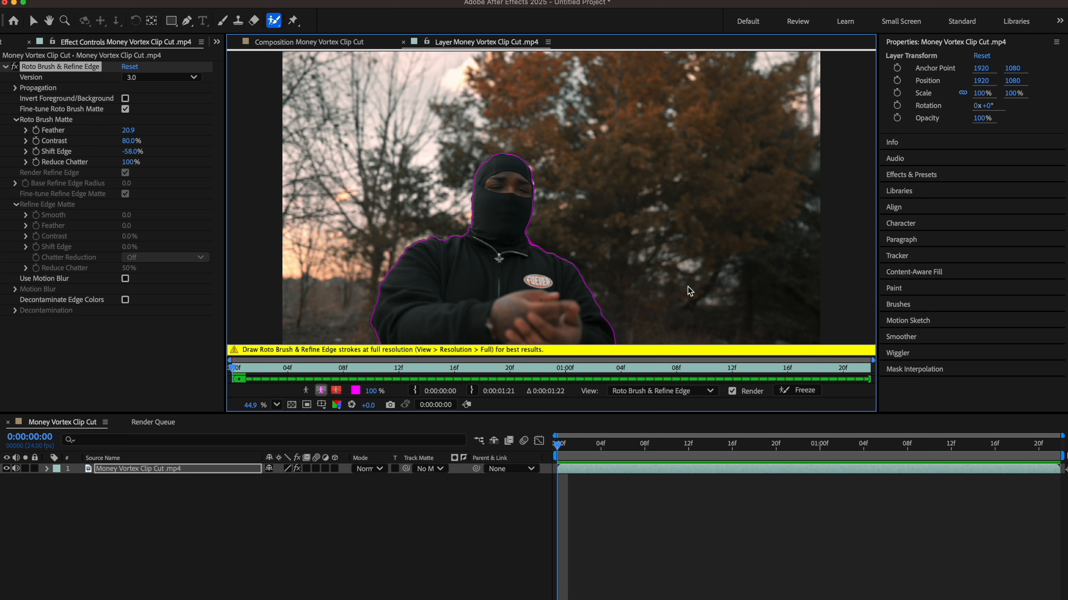
pyautogui.click(790, 391)
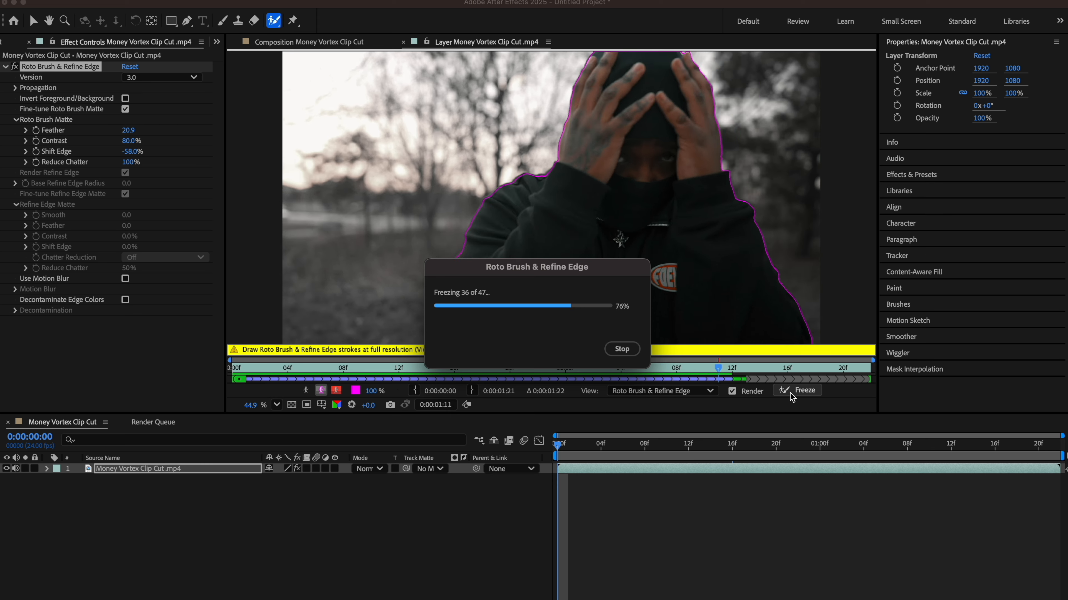
pyautogui.click(347, 44)
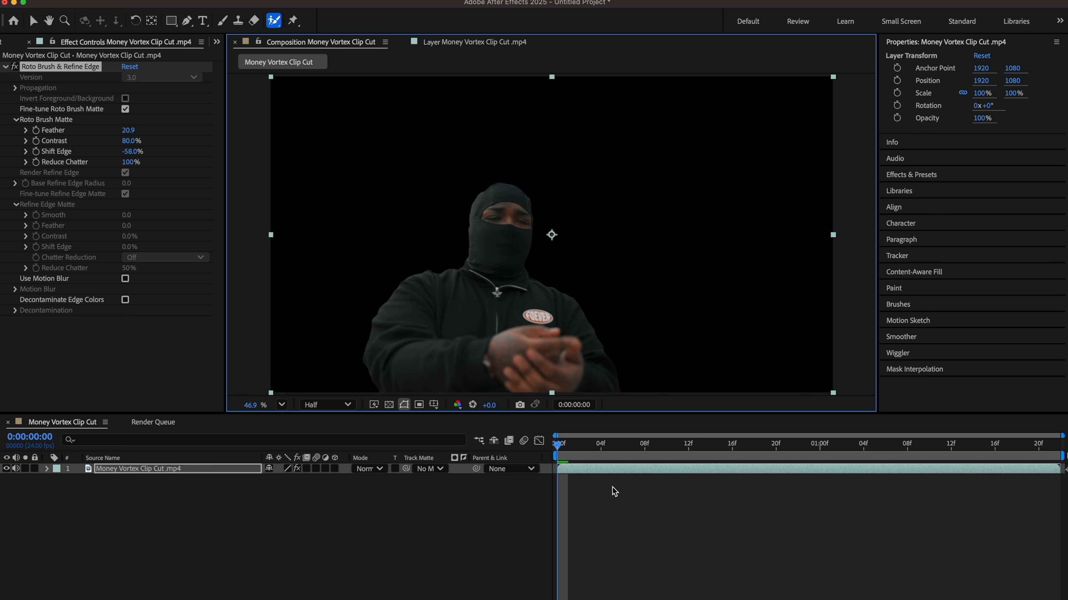
pyautogui.press('space')
pyautogui.press('space')
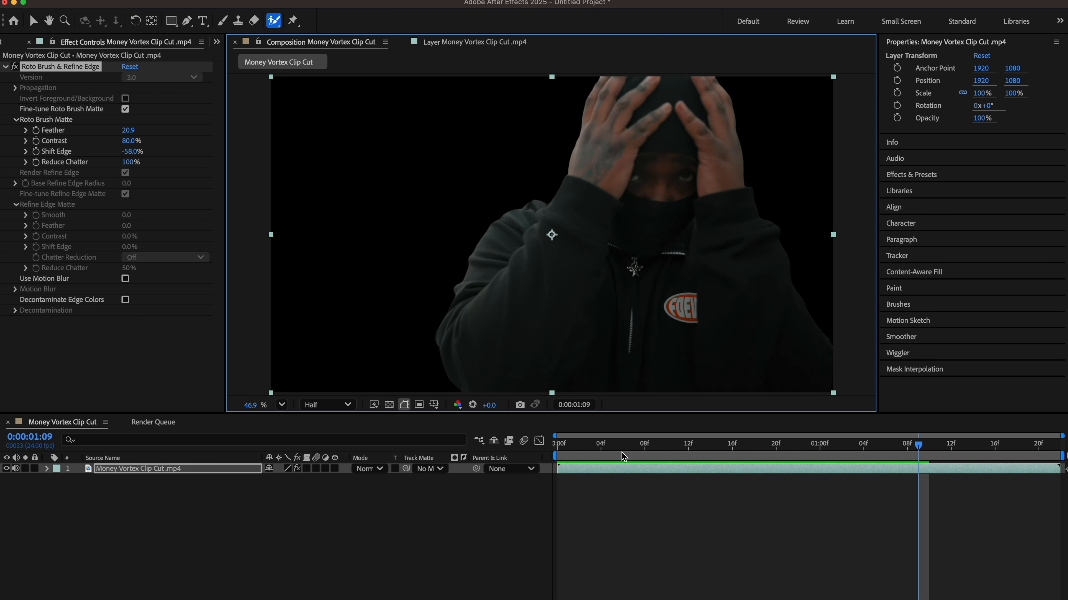
pyautogui.click(169, 470)
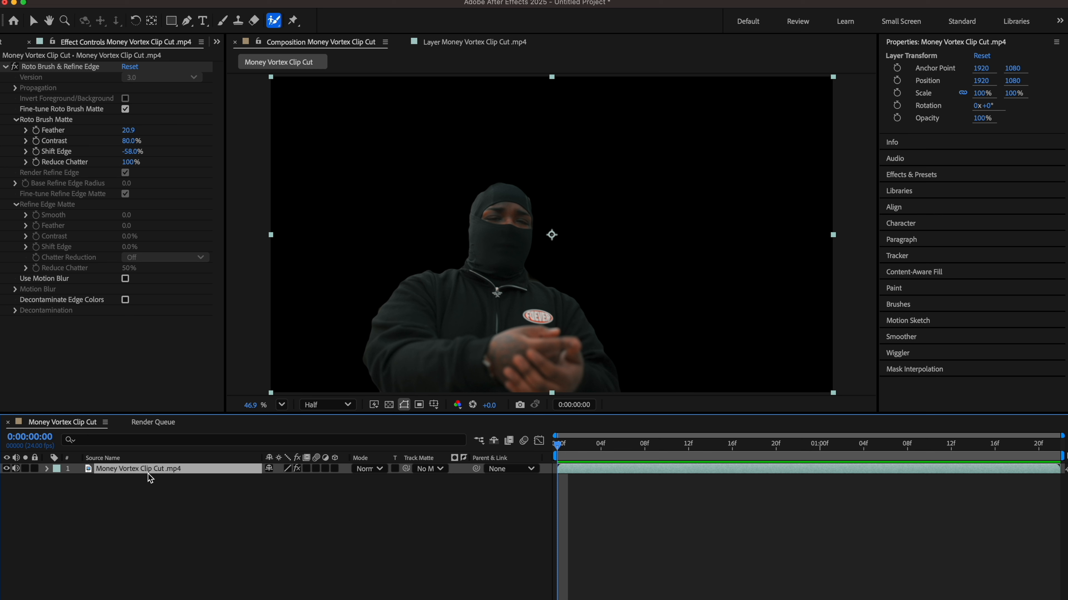
# Step: Duplicate the clip layer and remove the Roto Brush effect from the copy
pyautogui.press('super+d')
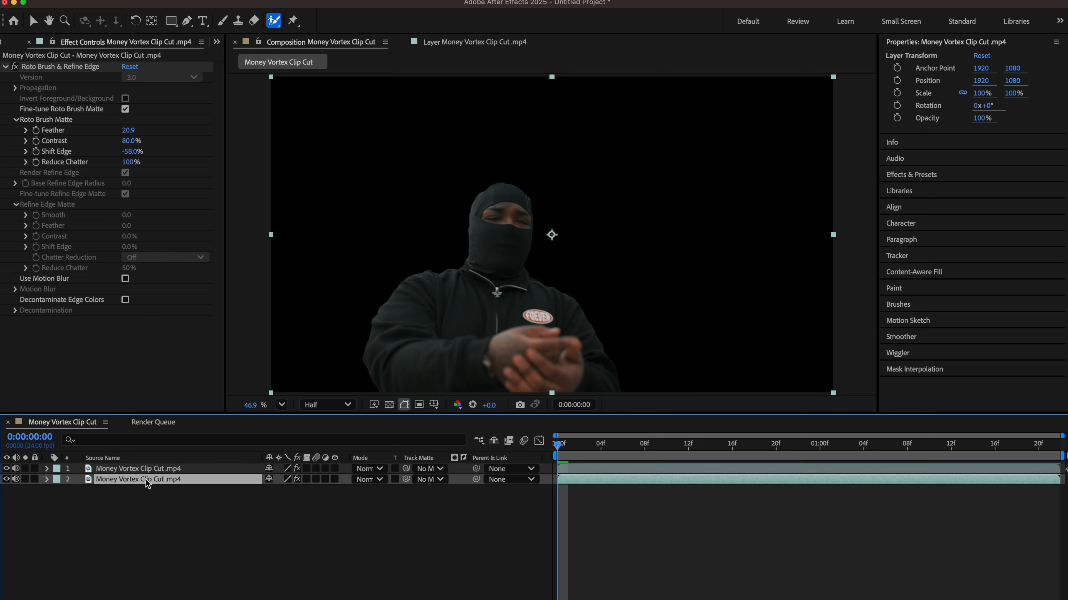
pyautogui.click(70, 68)
pyautogui.press('Delete')
pyautogui.click(9, 469)
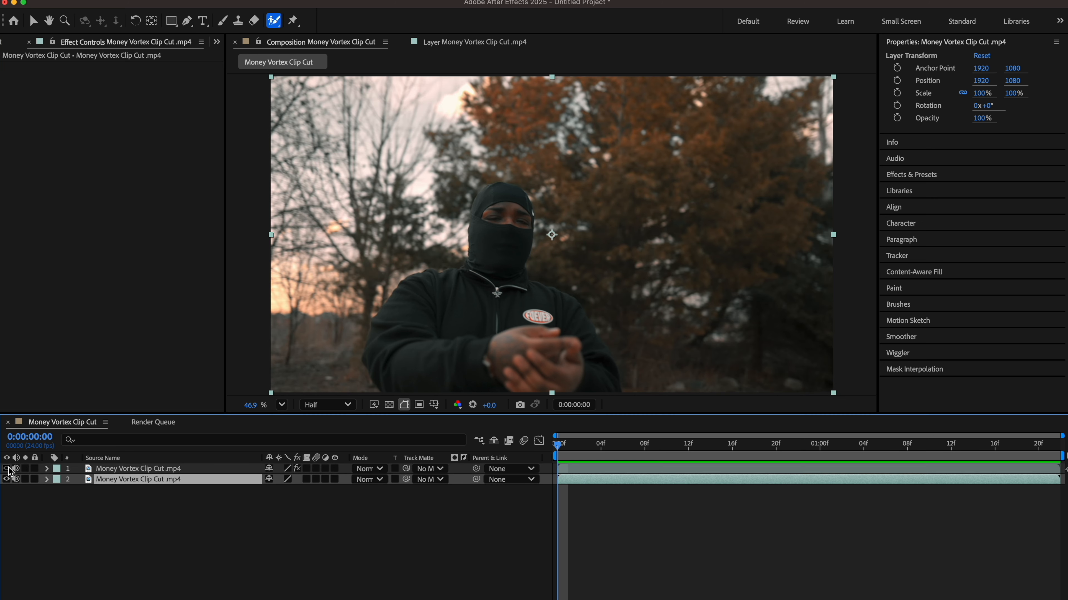
pyautogui.click(7, 479)
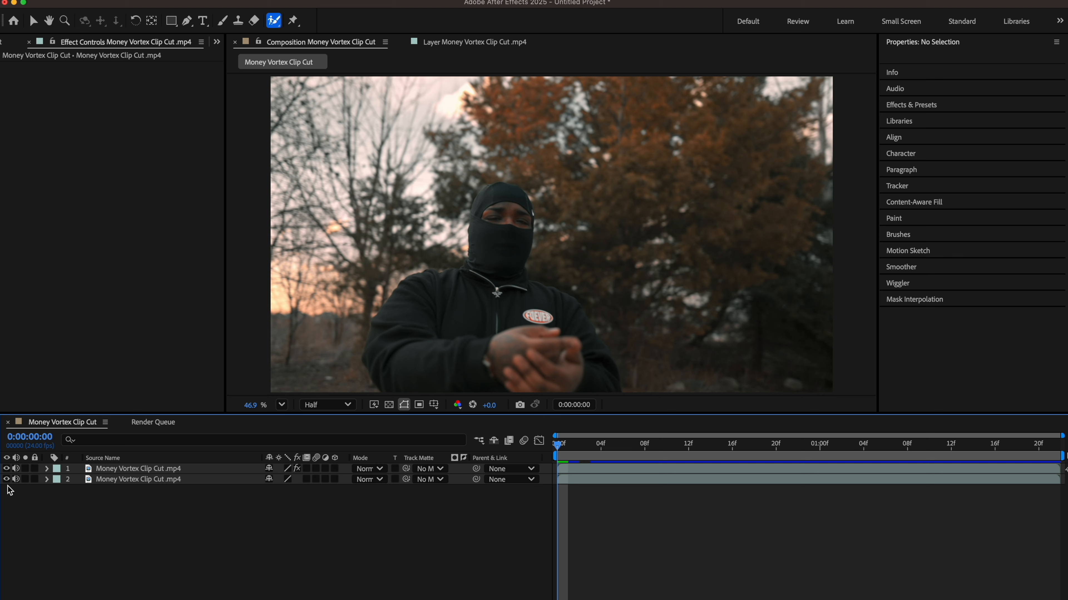
pyautogui.click(7, 479)
pyautogui.press('space')
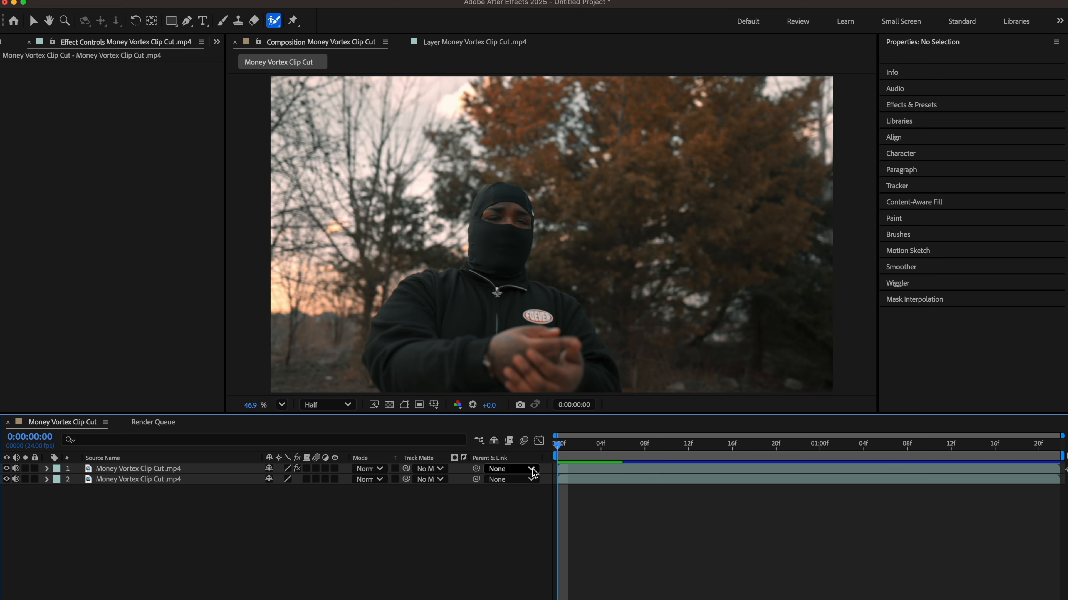
pyautogui.moveTo(568, 447); pyautogui.dragTo(556, 448)
# Step: Create a new solid named ELEMENT between the two clip layers
pyautogui.click(169, 480)
pyautogui.rightClick(169, 531)
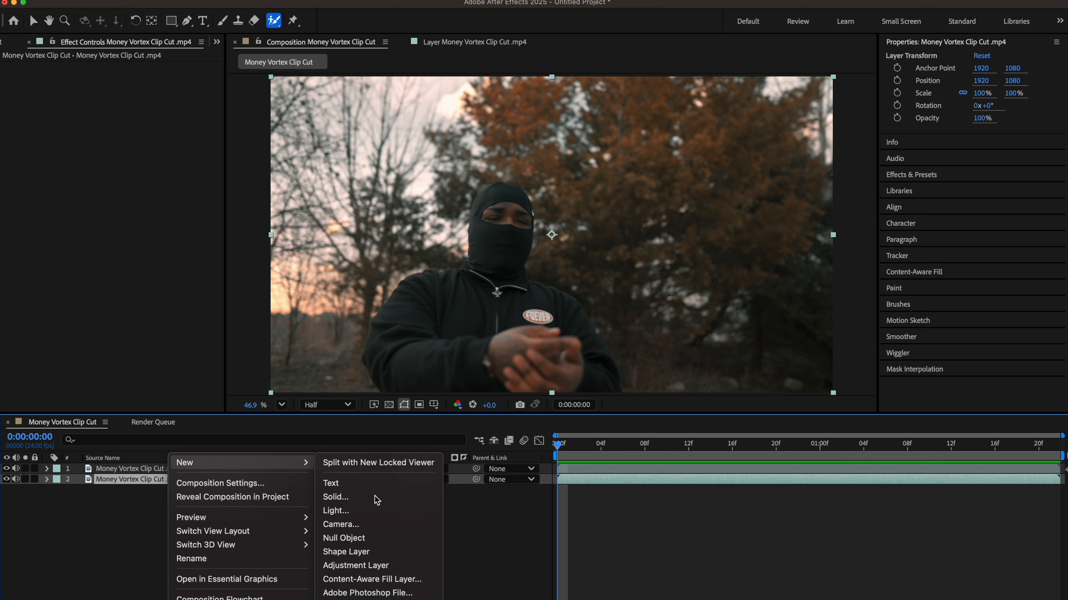
pyautogui.click(376, 496)
pyautogui.write('ELEMENT')
pyautogui.press('Return')
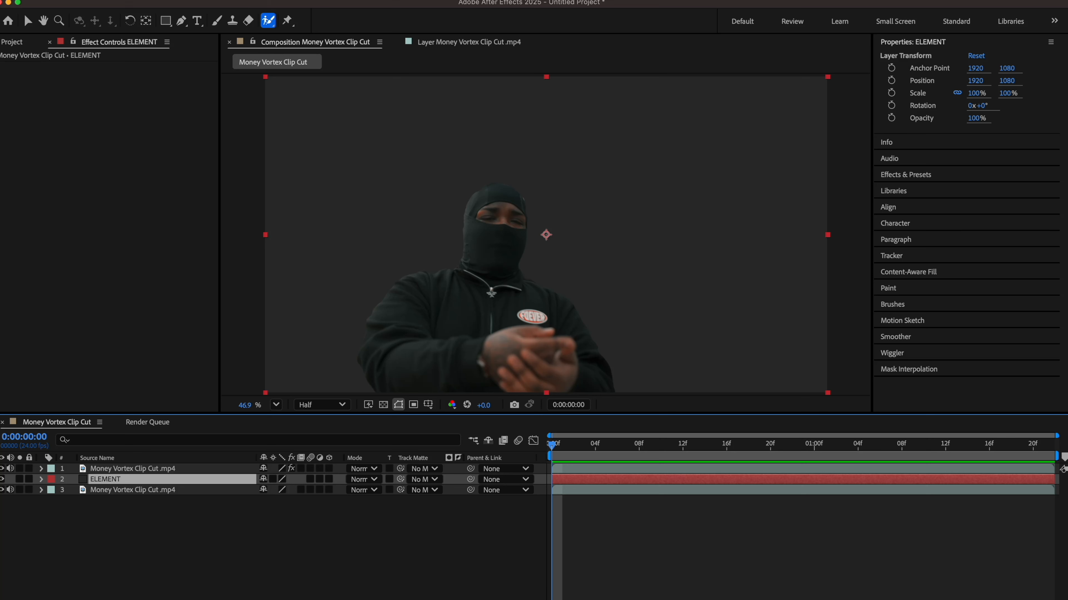
# Step: Apply the Element 3D effect to the ELEMENT solid
pyautogui.click(241, 0)
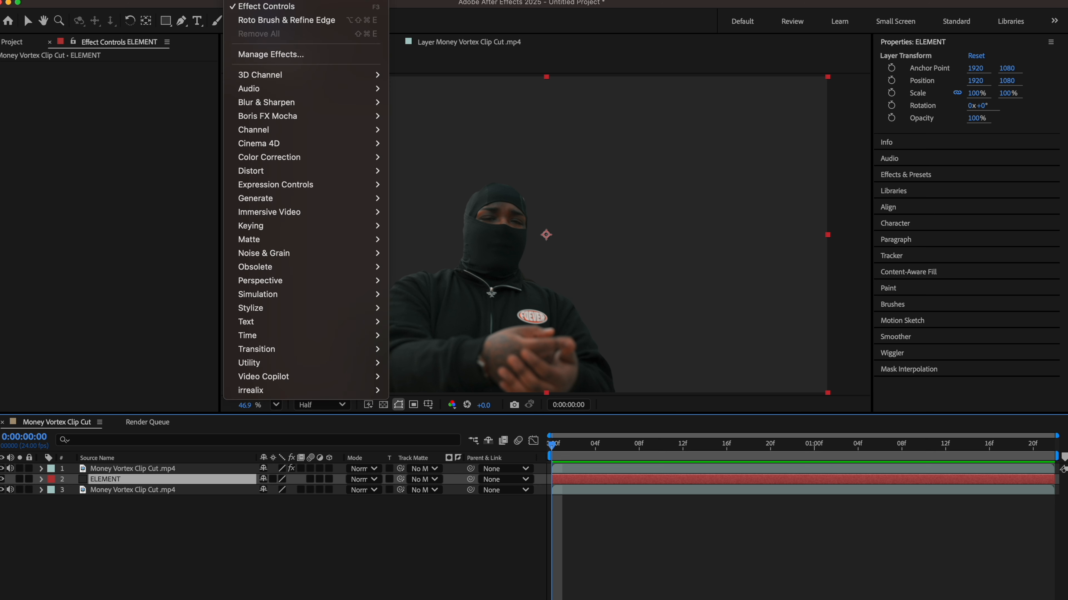
pyautogui.moveTo(357, 376)
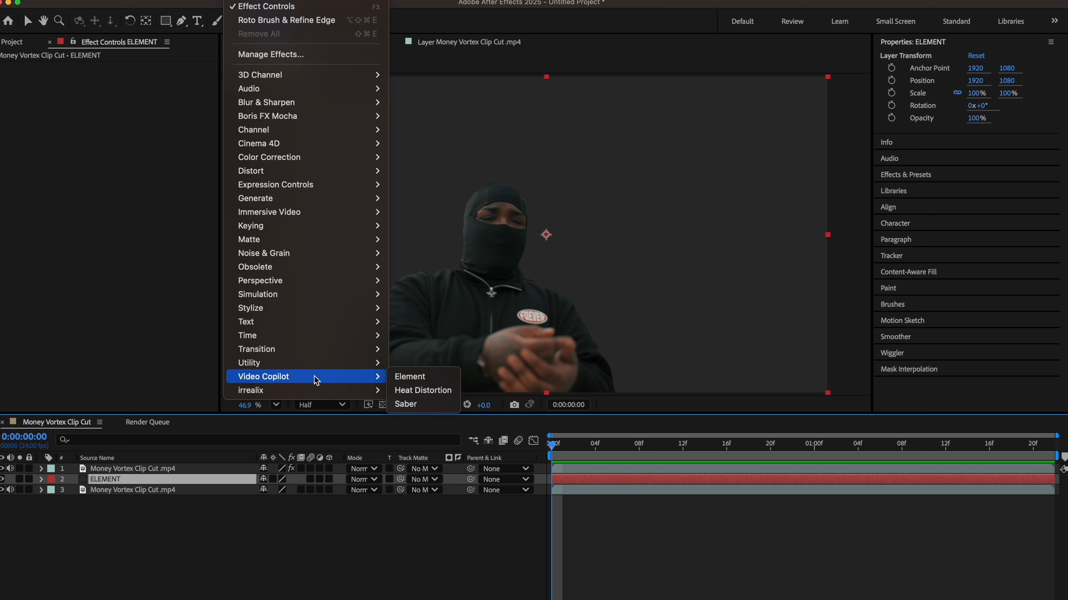
pyautogui.click(404, 376)
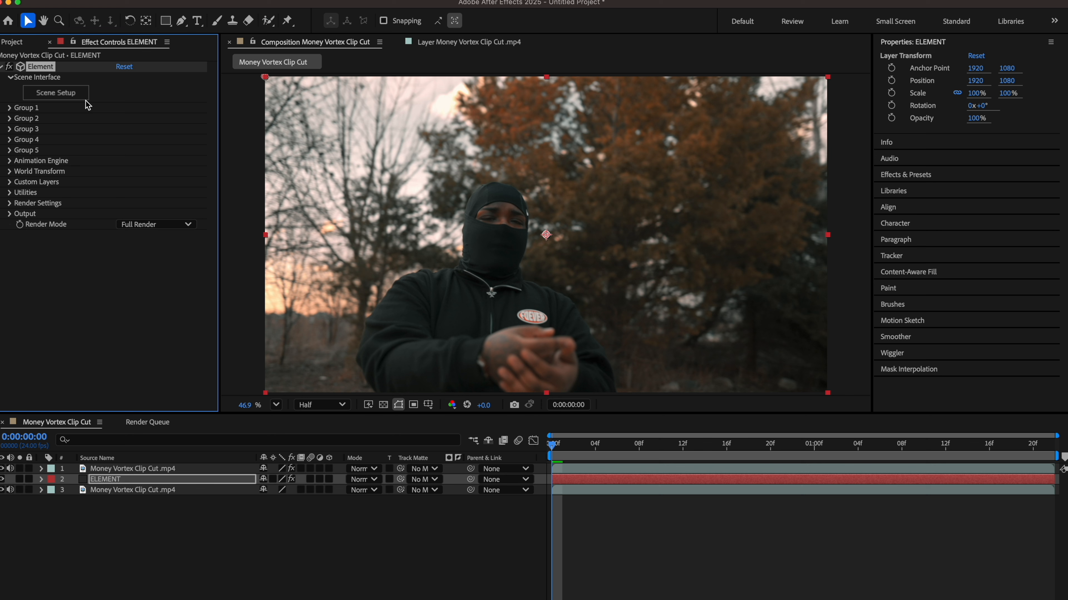
# Step: In Scene Setup, import a 3D object from the LaCie 4TB OLD drive's 3D Objects folder
pyautogui.click(62, 93)
pyautogui.click(182, 118)
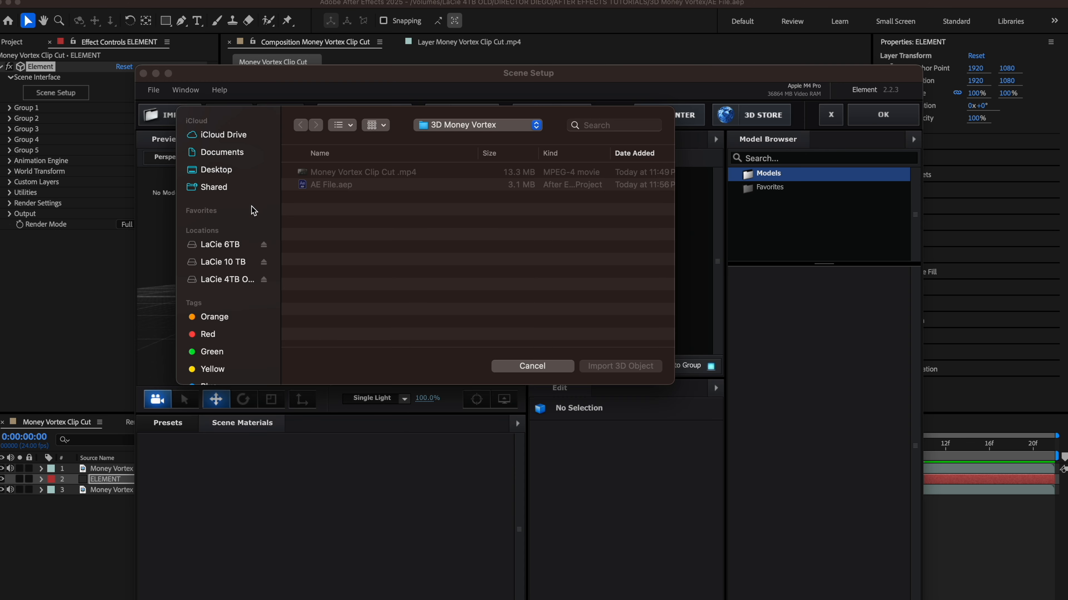
pyautogui.click(229, 280)
pyautogui.scroll(-5, 385, 258)
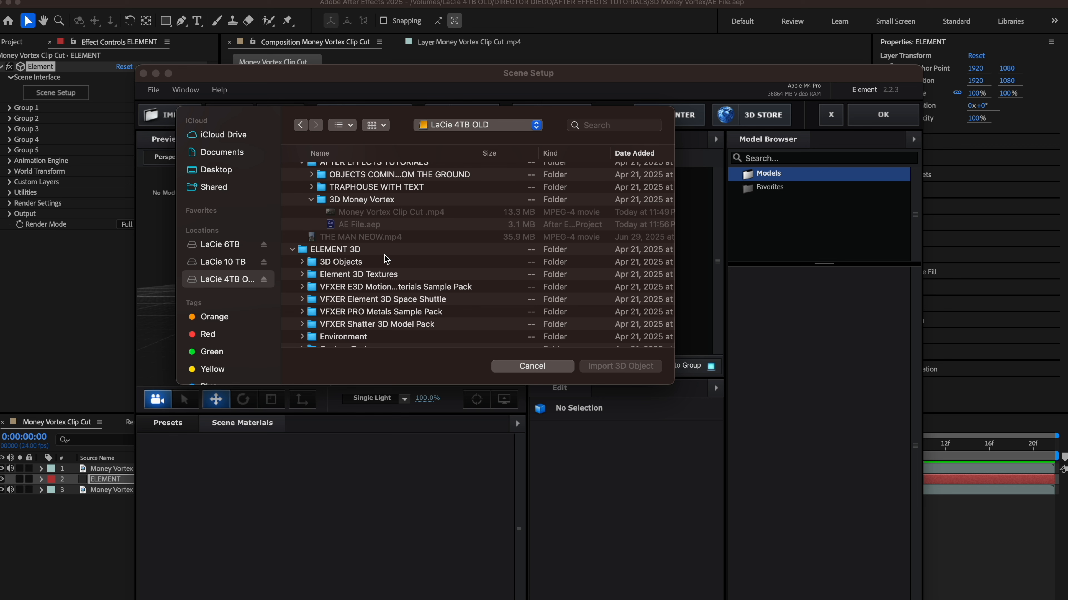
pyautogui.scroll(-4, 384, 259)
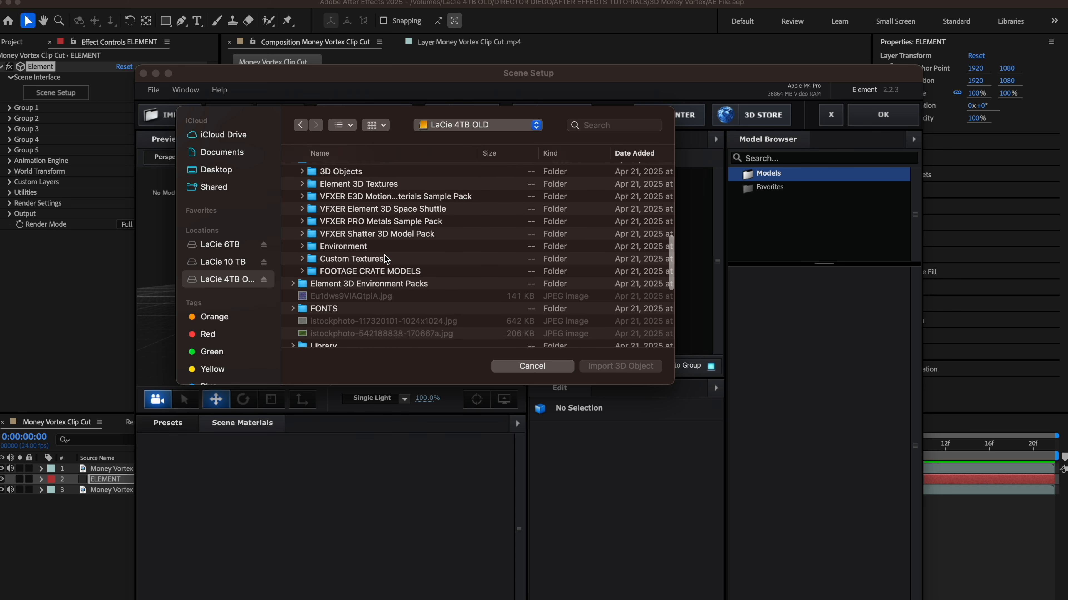
pyautogui.scroll(2, 320, 219)
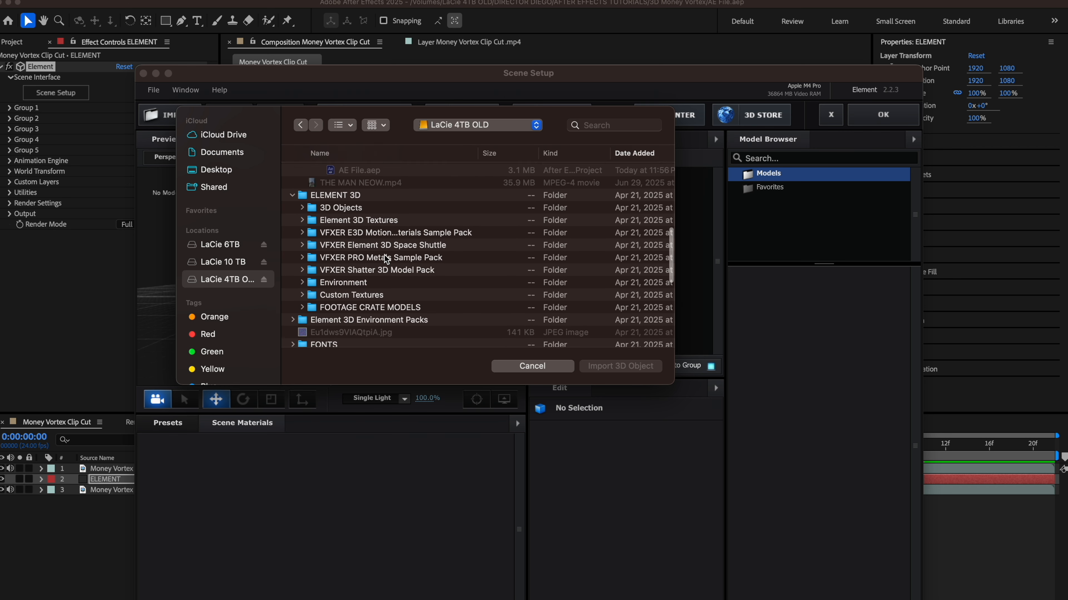
pyautogui.click(303, 212)
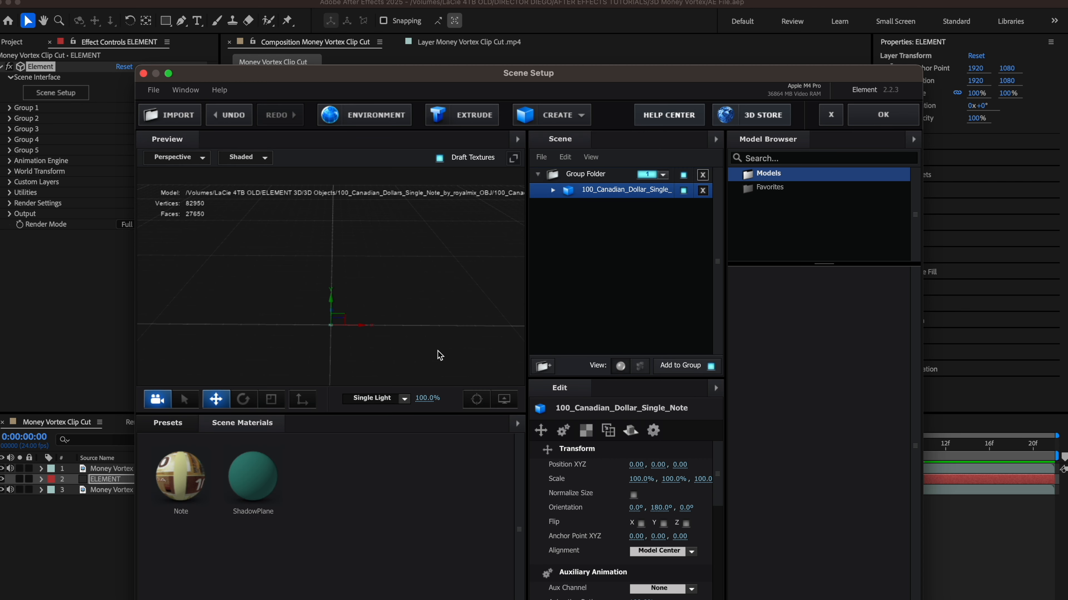
# Step: Scale the bill model to 10000% and tilt it to about 88° on X
pyautogui.click(641, 479)
pyautogui.write('1000')
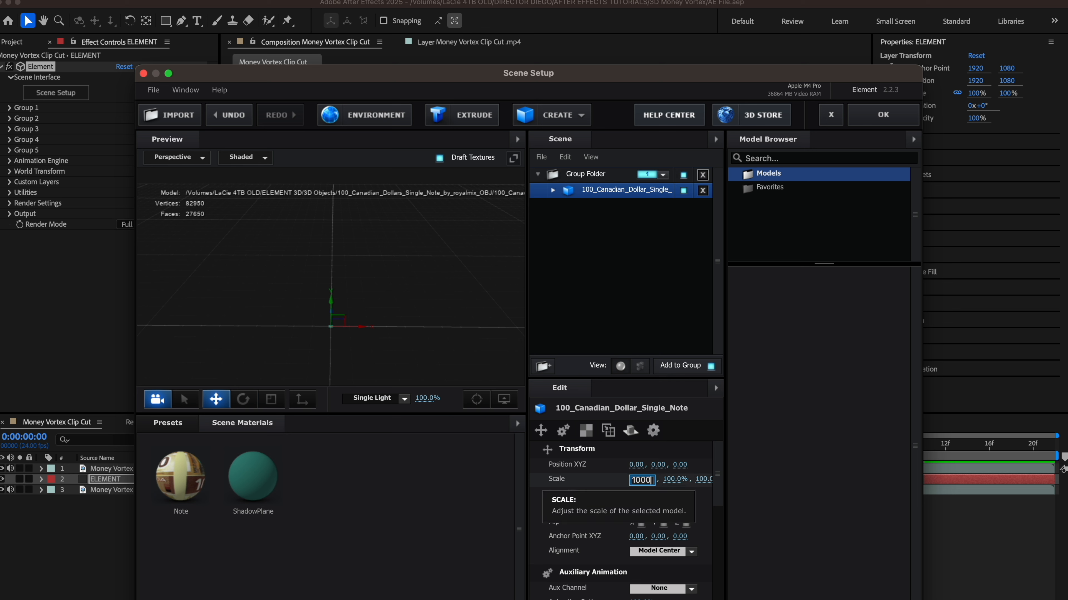
pyautogui.write('0')
pyautogui.press('Return')
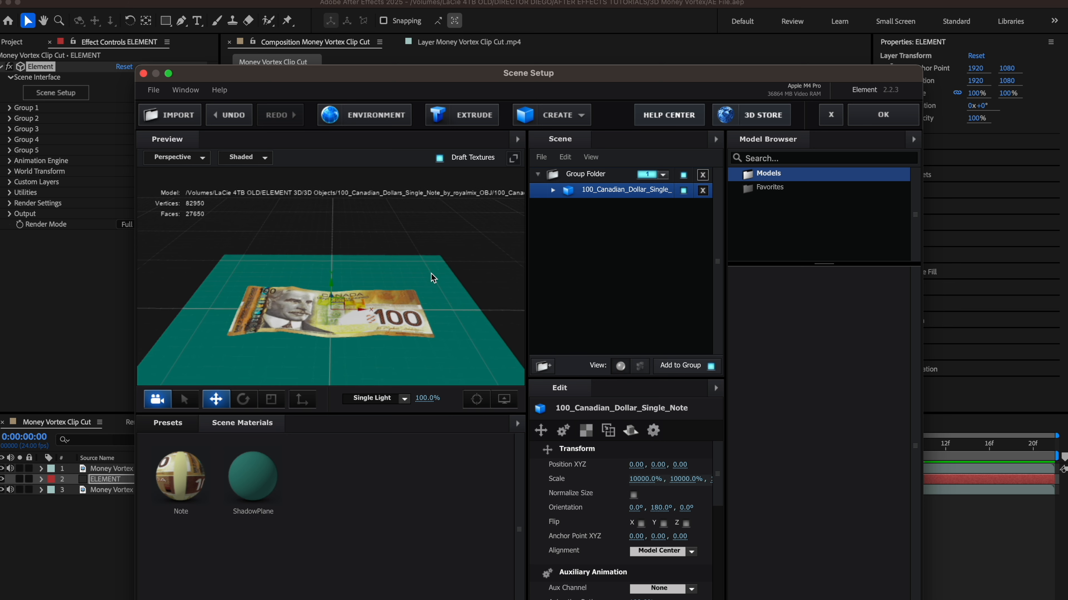
pyautogui.scroll(-1, 431, 276)
pyautogui.click(243, 399)
pyautogui.moveTo(331, 295); pyautogui.dragTo(369, 252)
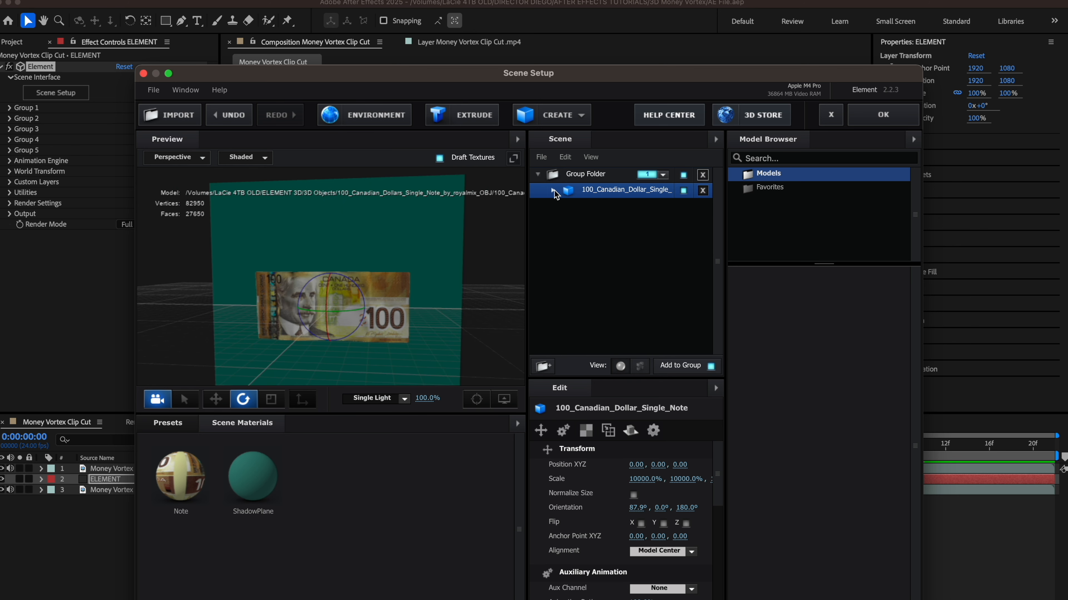
# Step: Hide the bill model's ShadowPlane
pyautogui.click(554, 191)
pyautogui.click(683, 221)
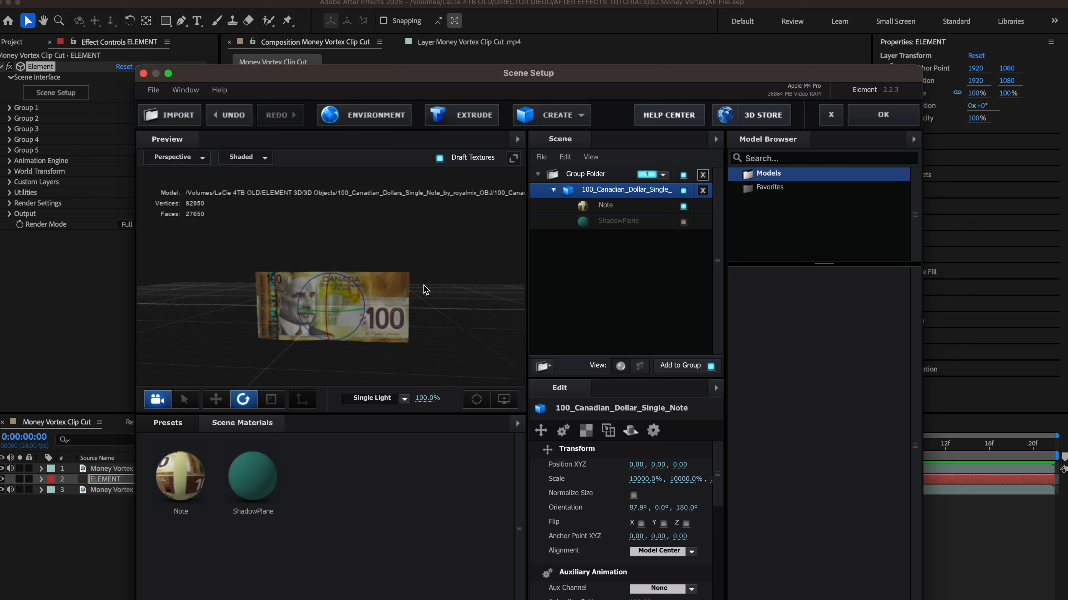
pyautogui.moveTo(426, 290)
pyautogui.mouseDown()
pyautogui.moveTo(460, 288)
pyautogui.moveTo(432, 287)
pyautogui.mouseUp()
# Step: Assign 100_Canadian_Dollar_diff 3.jpg as the Note material's diffuse texture and close Scene Setup
pyautogui.click(643, 207)
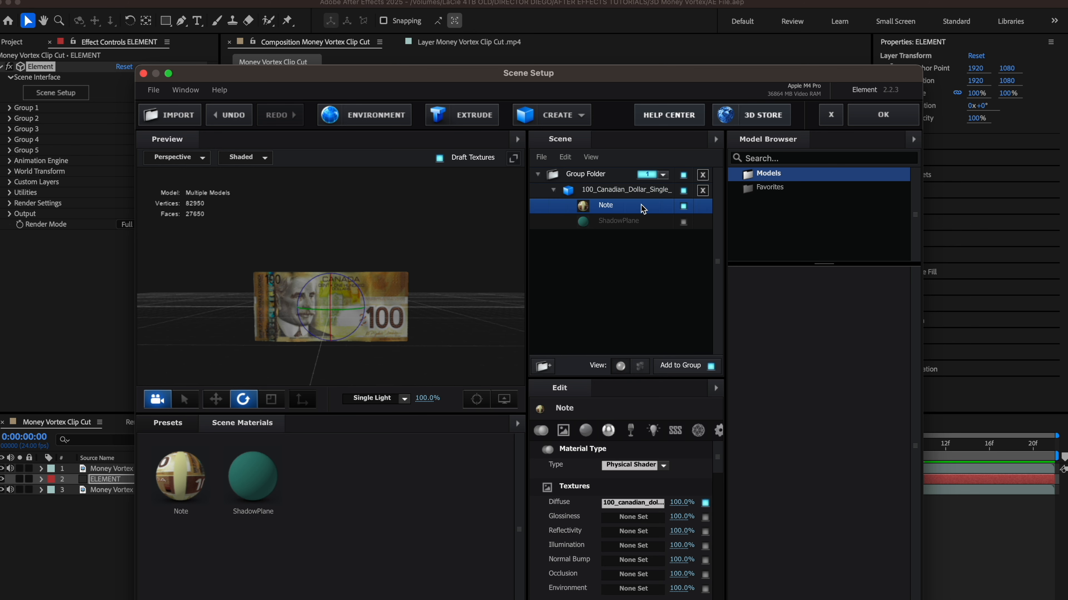
pyautogui.click(644, 505)
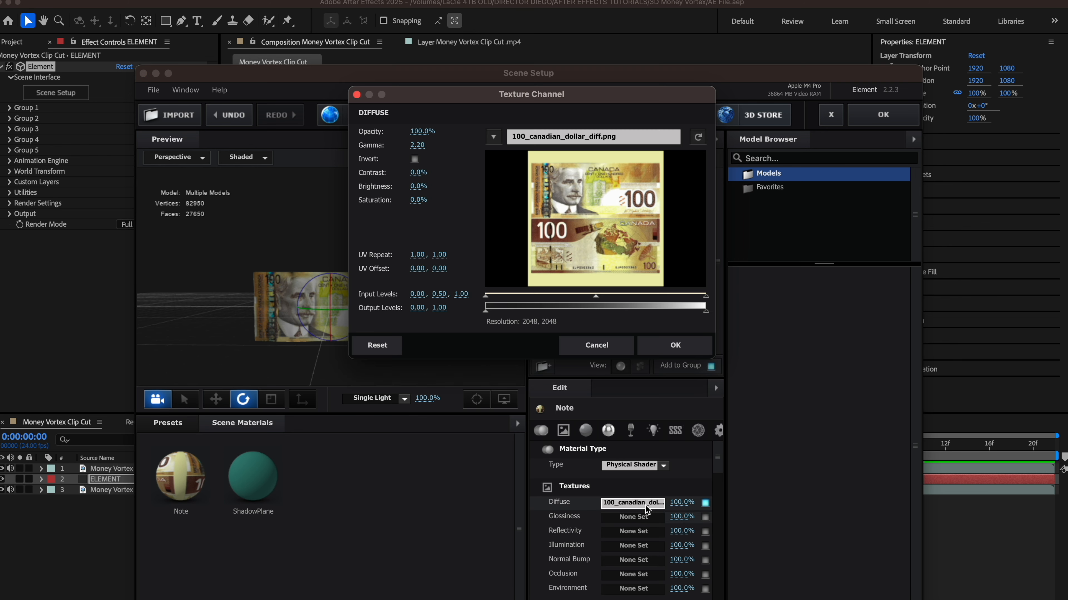
pyautogui.click(548, 137)
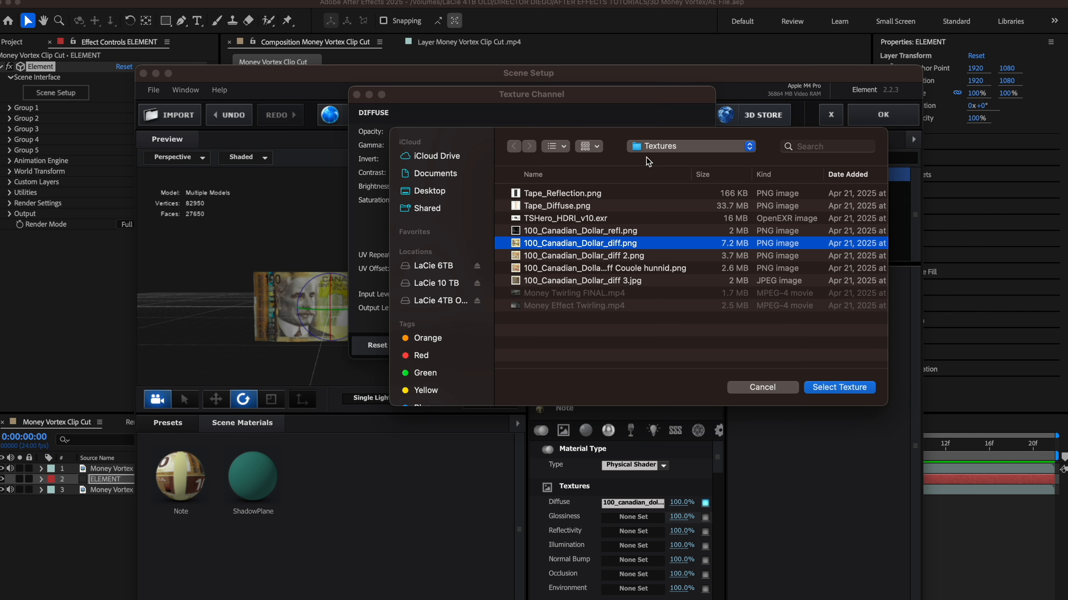
pyautogui.click(593, 282)
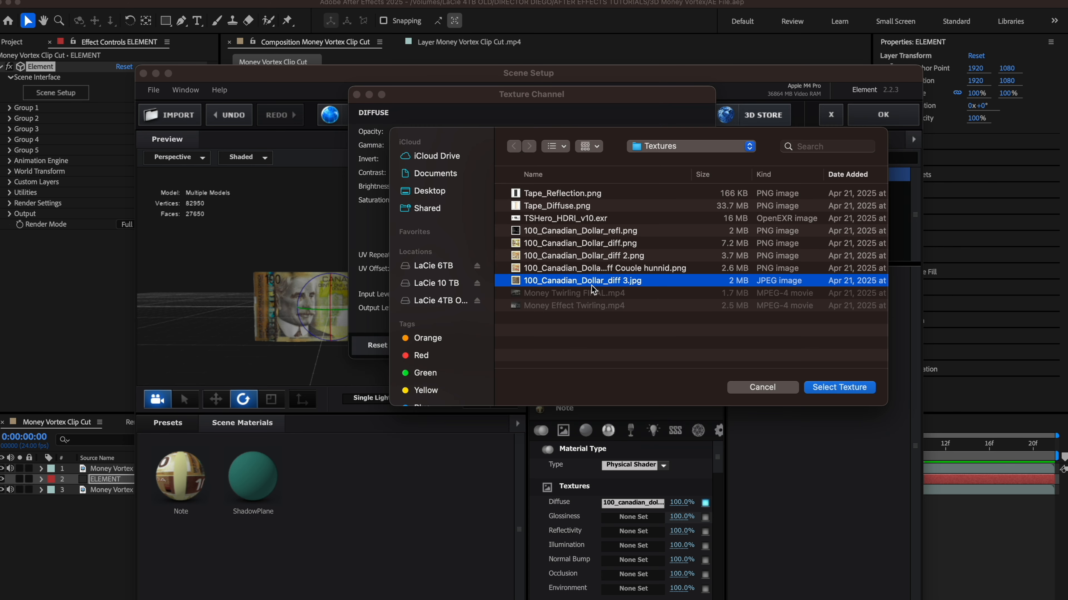
pyautogui.press('space')
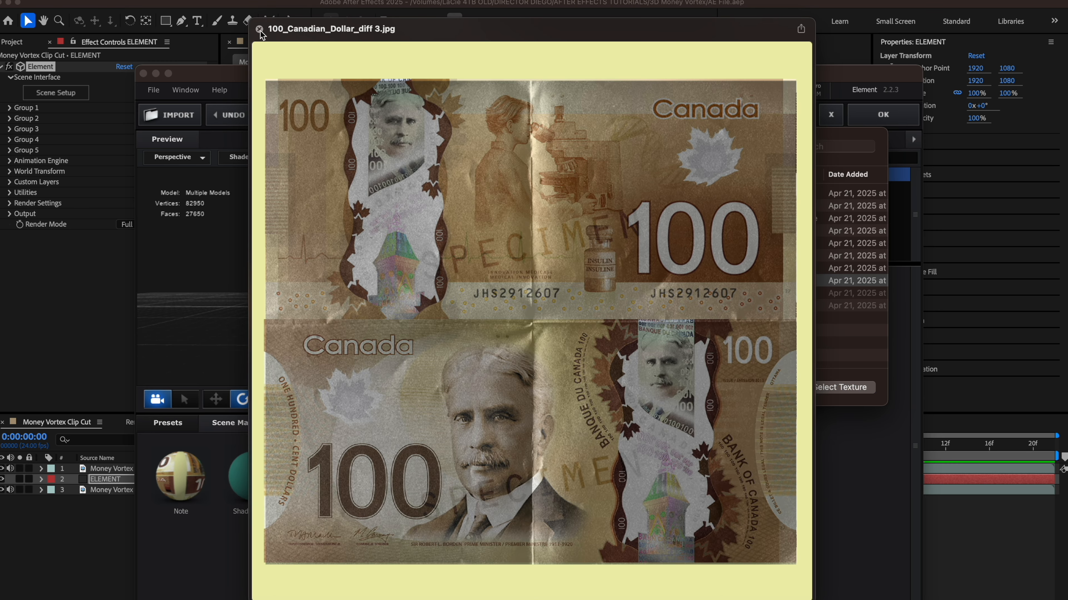
pyautogui.click(259, 30)
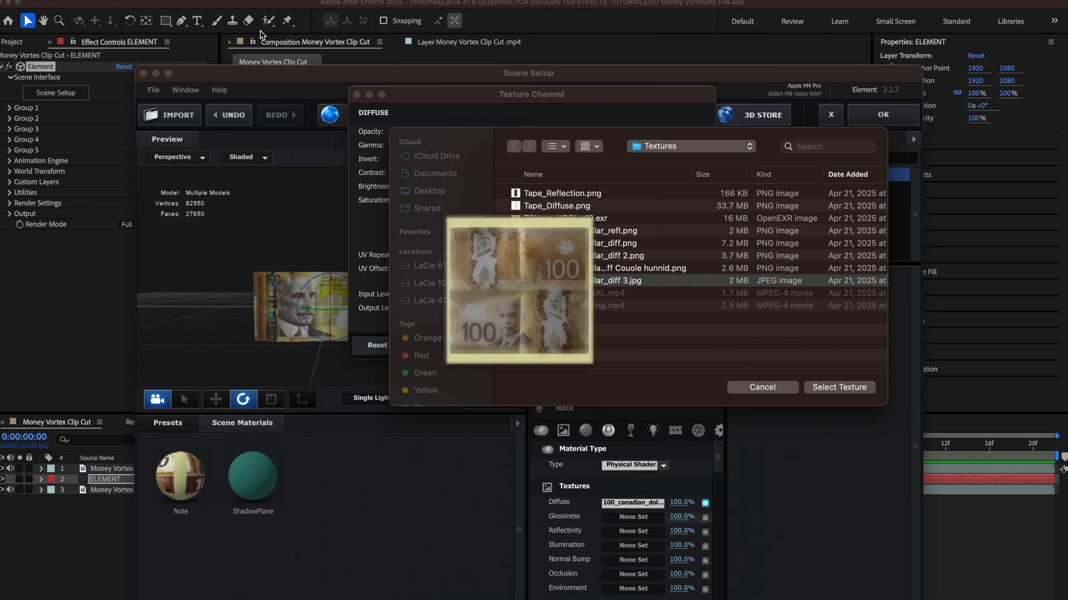
pyautogui.click(853, 388)
pyautogui.click(665, 345)
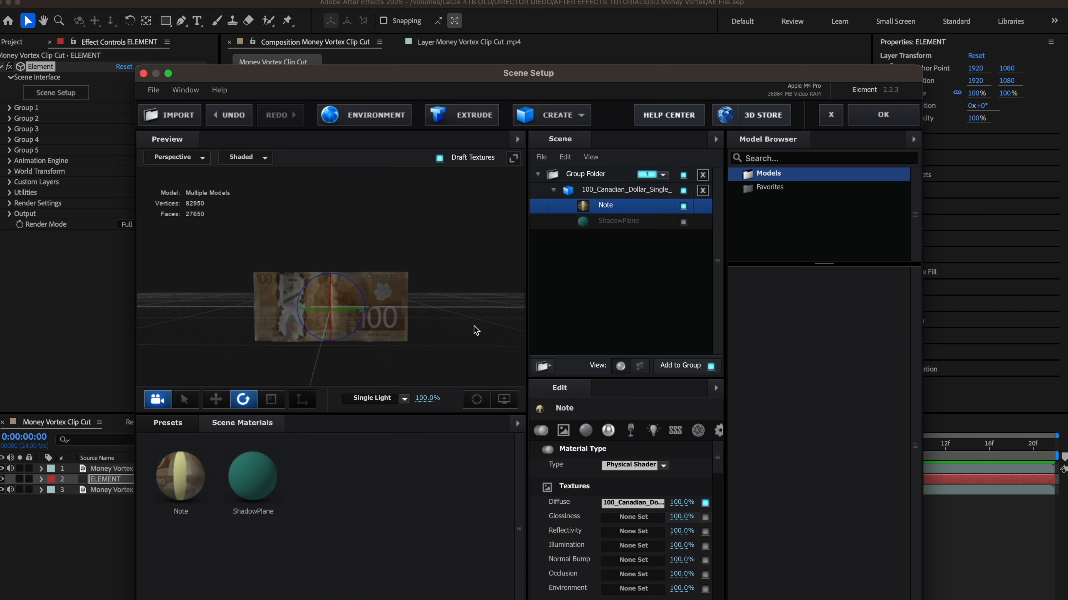
pyautogui.moveTo(476, 330); pyautogui.dragTo(440, 338)
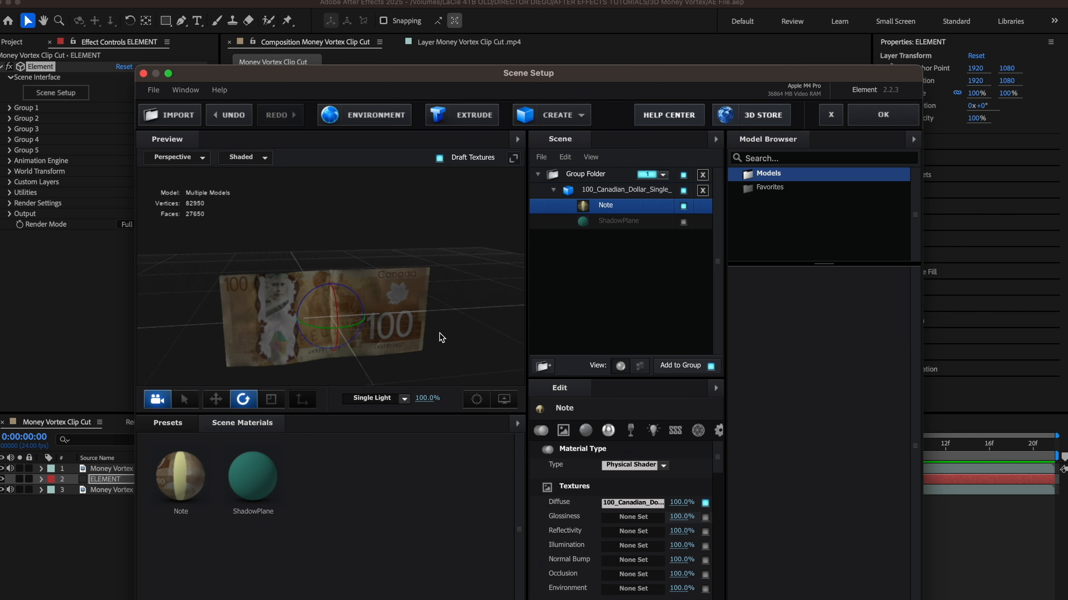
pyautogui.click(890, 122)
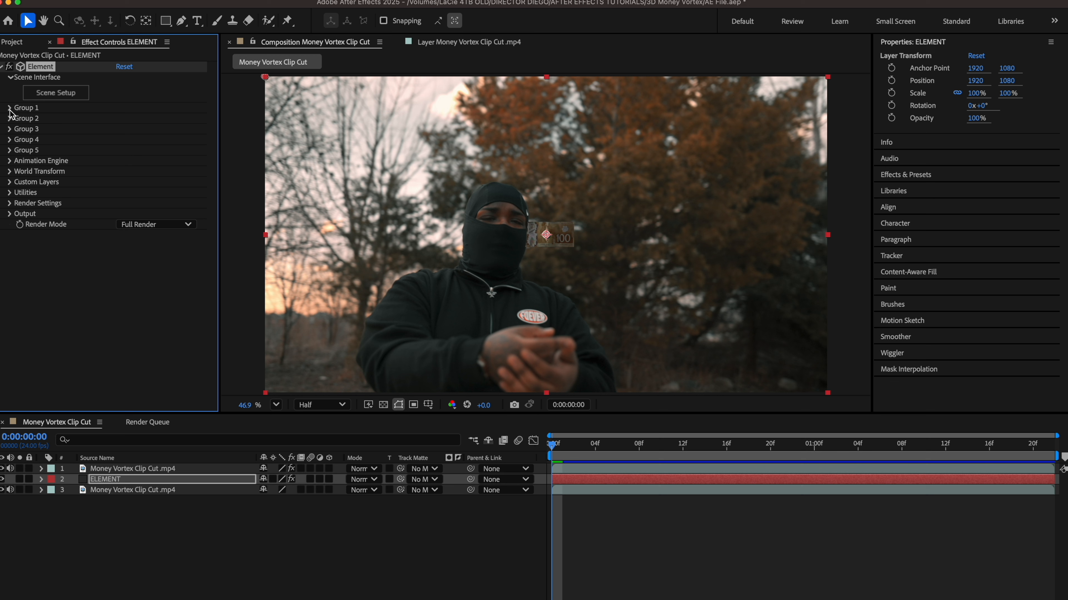
# Step: Expand ELEMENT's Custom Layers > Custom Texture Maps and set Layer 1 to the bottom footage layer
pyautogui.click(9, 182)
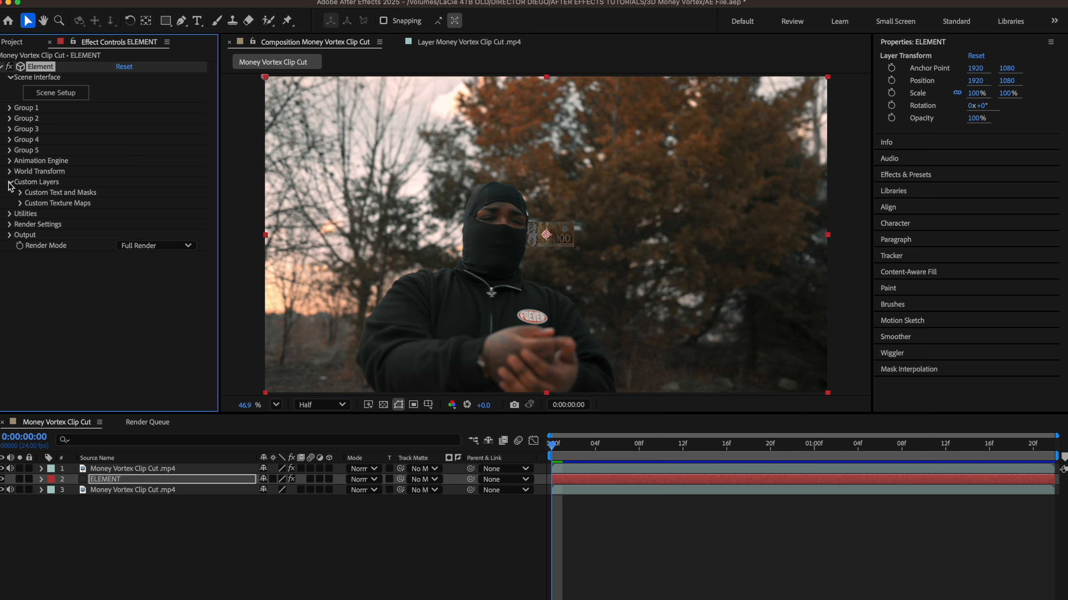
pyautogui.click(19, 203)
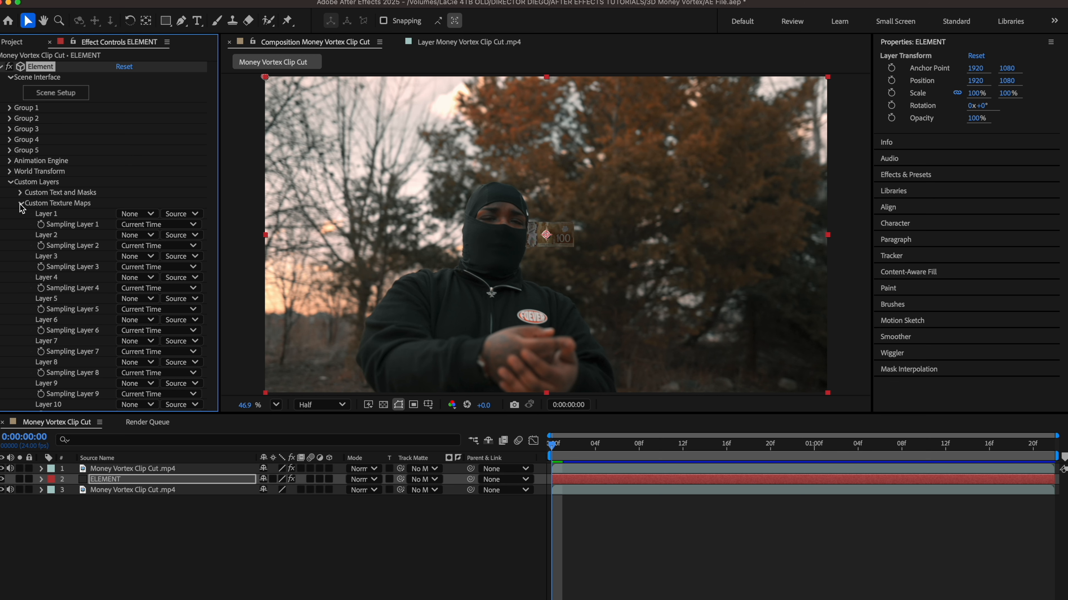
pyautogui.click(135, 214)
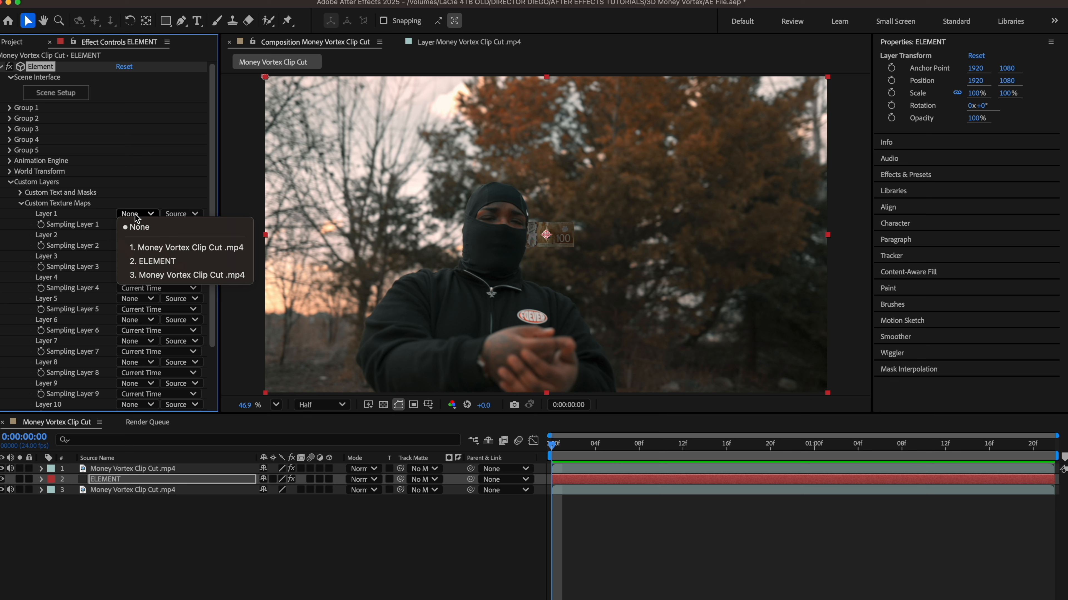
pyautogui.click(187, 275)
# Step: Rename the bottom footage layer BASE CLIP and the top one MASK
pyautogui.click(167, 490)
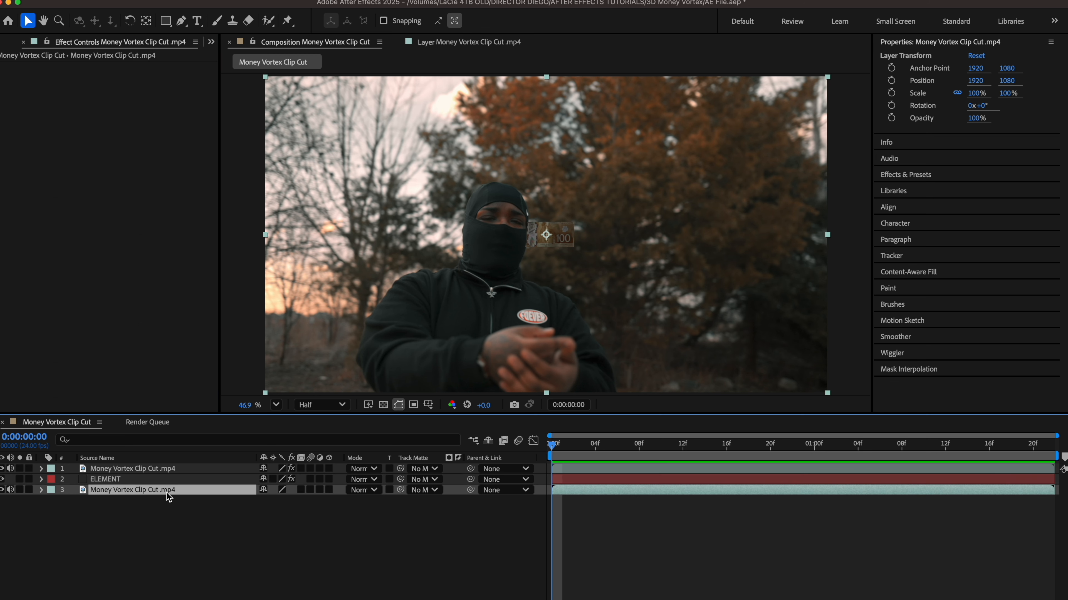
pyautogui.press('Return')
pyautogui.write('BASE CL')
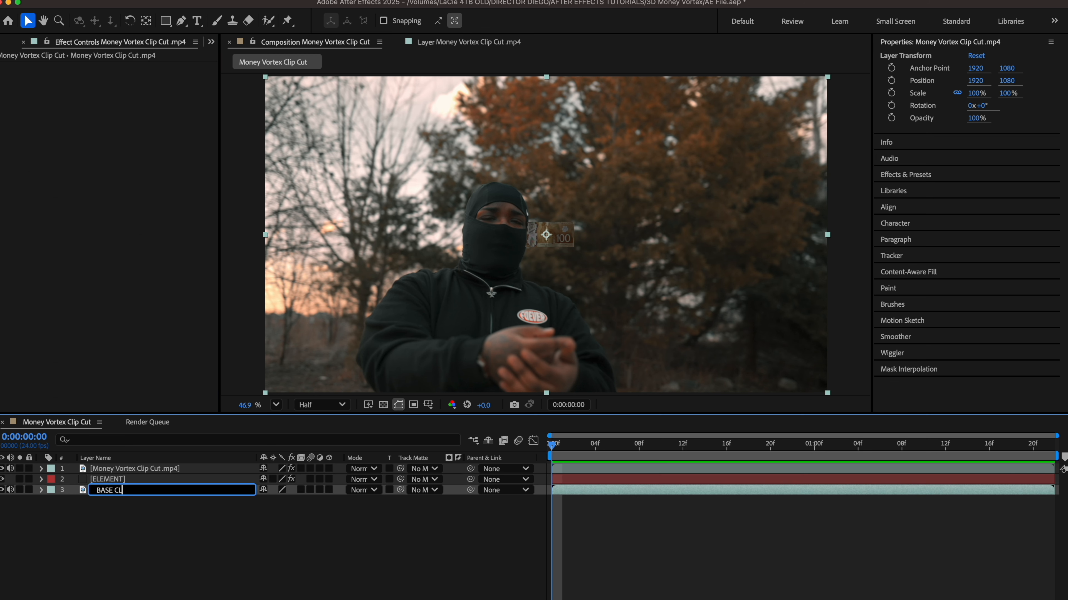
pyautogui.write('IP')
pyautogui.press('Return')
pyautogui.click(163, 469)
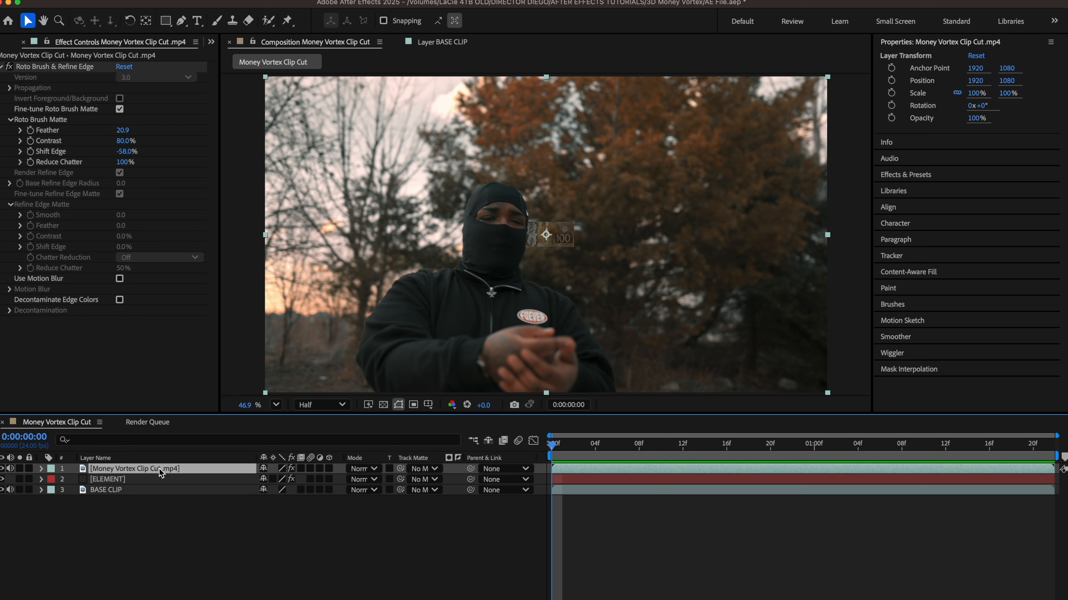
pyautogui.press('Return')
pyautogui.write('MASK')
pyautogui.press('Return')
# Step: Reselect ELEMENT and set Custom Texture Map Layer 1 to BASE CLIP
pyautogui.click(122, 490)
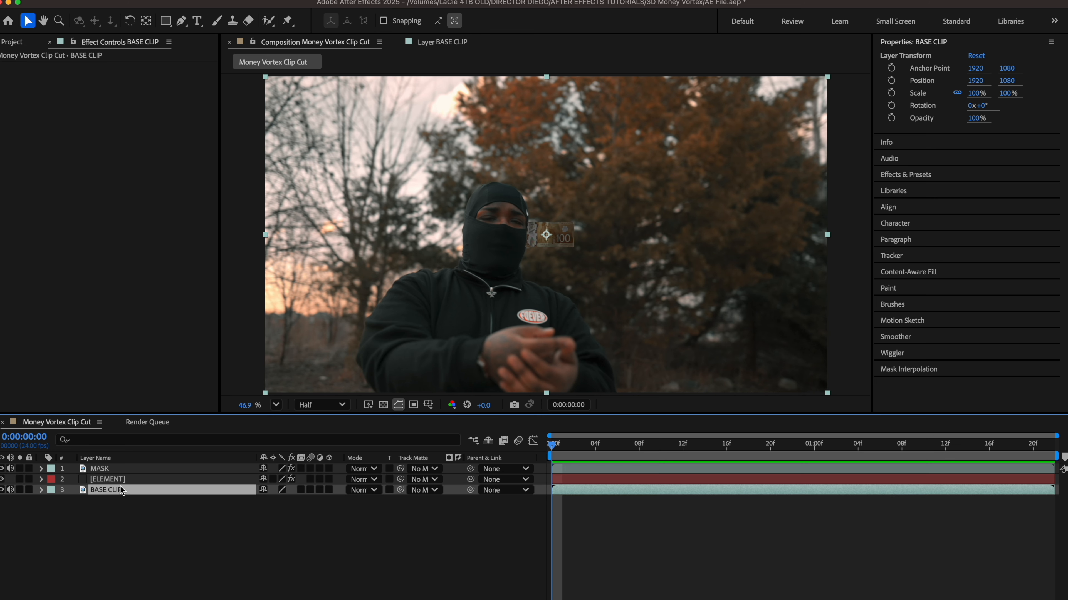
pyautogui.click(110, 480)
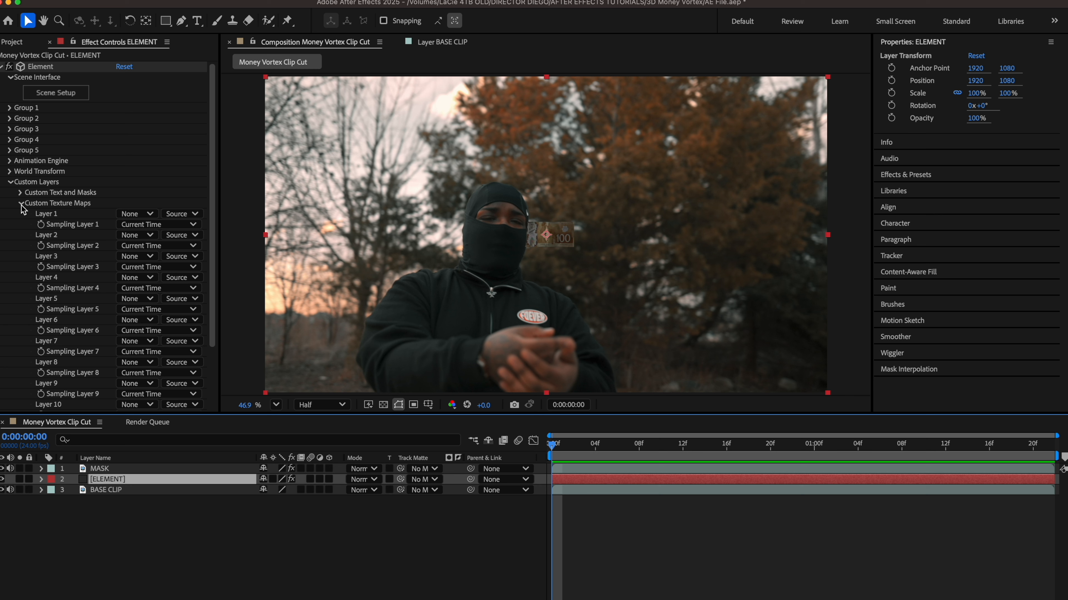
pyautogui.click(136, 214)
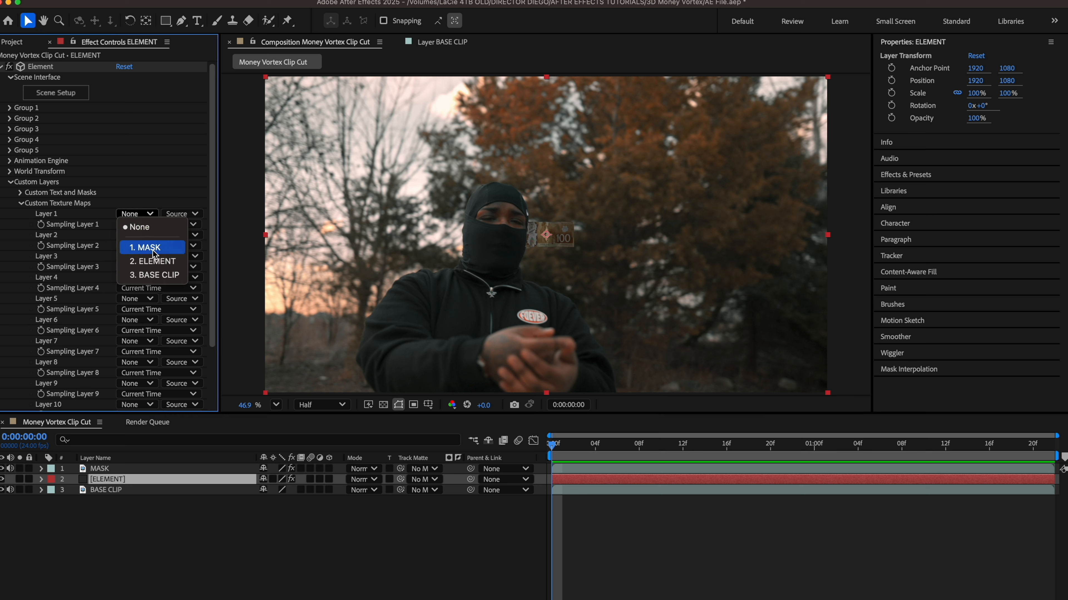
pyautogui.click(160, 277)
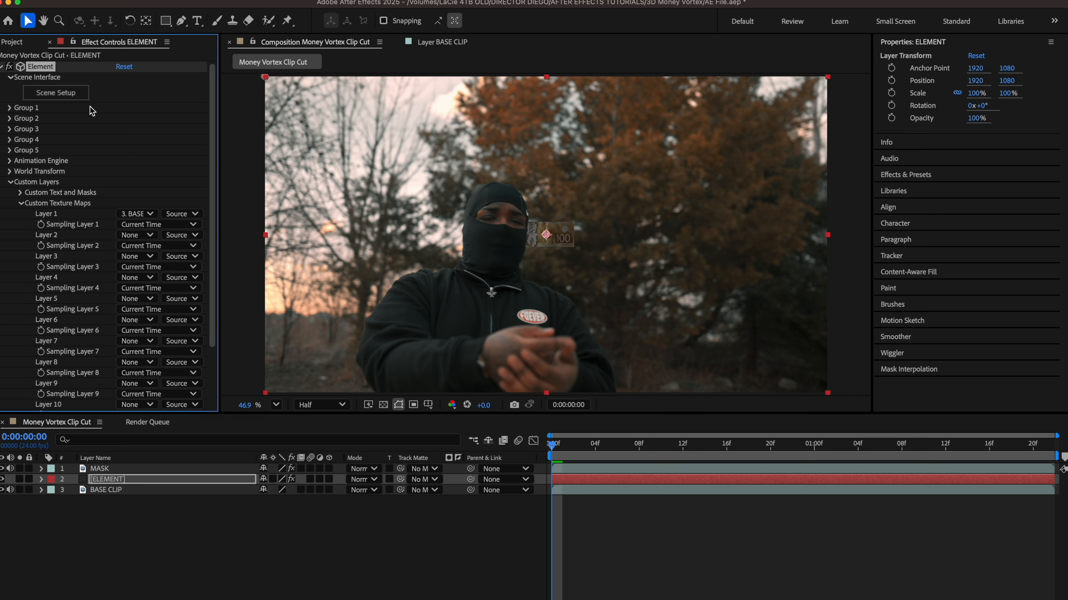
# Step: In Scene Setup, choose Custom Layer 1 (BASE CLIP) as the environment texture
pyautogui.click(74, 94)
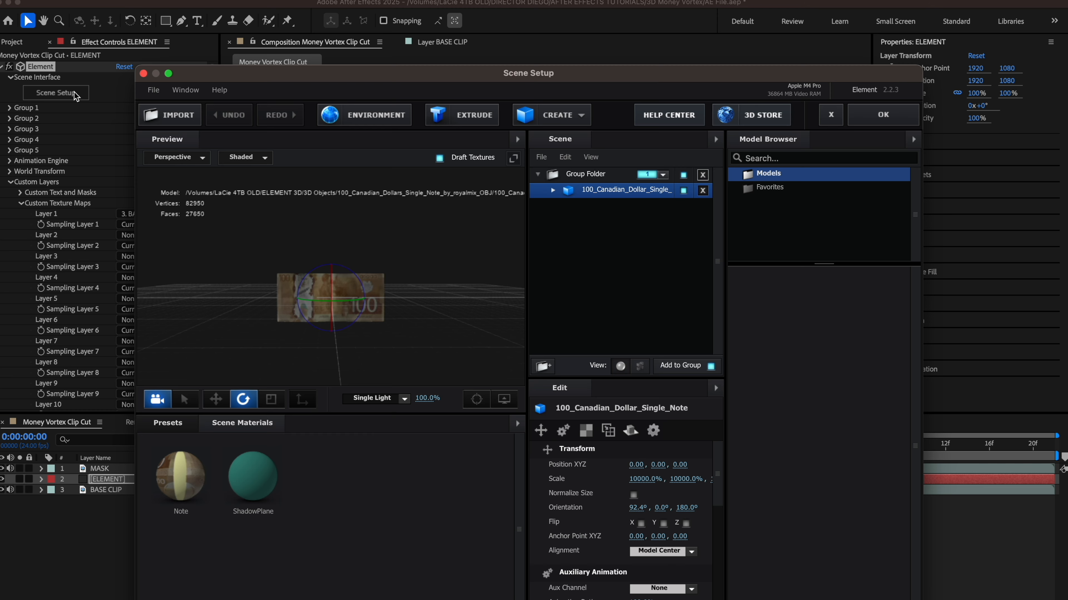
pyautogui.click(349, 121)
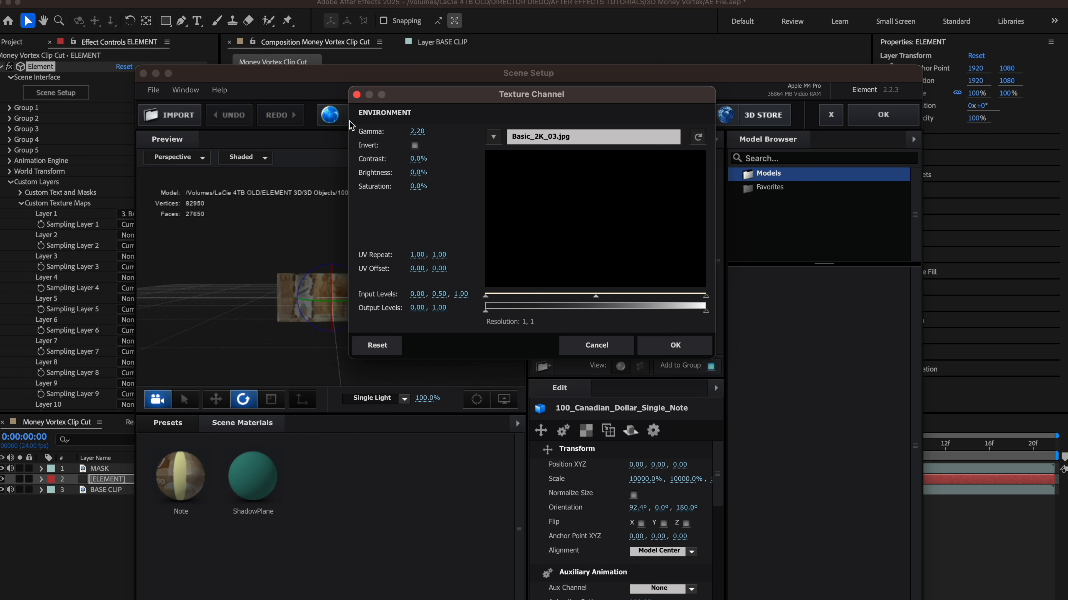
pyautogui.click(494, 137)
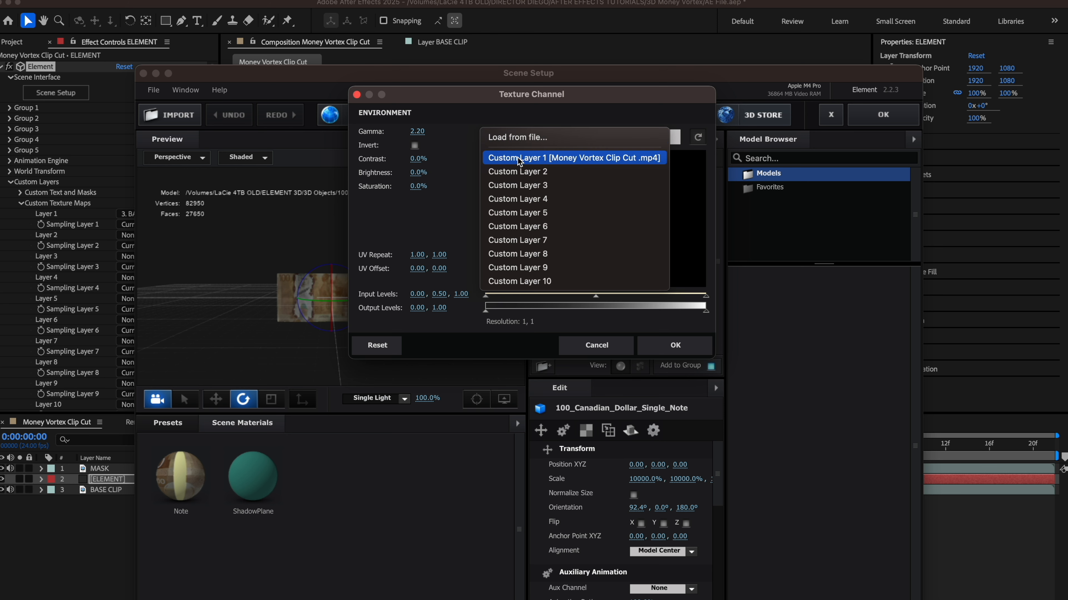
pyautogui.click(530, 159)
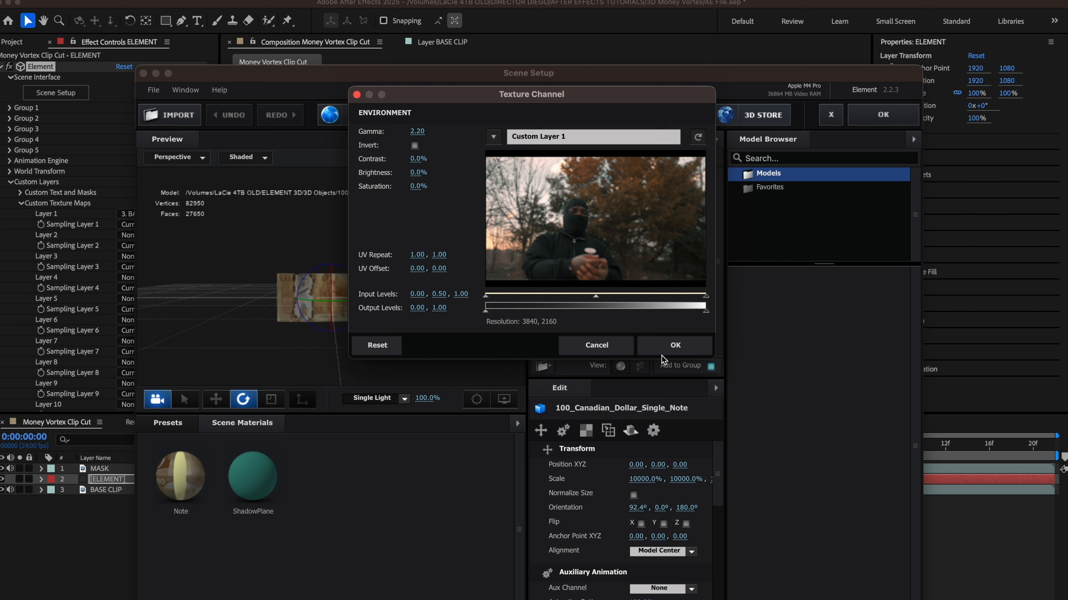
pyautogui.click(675, 346)
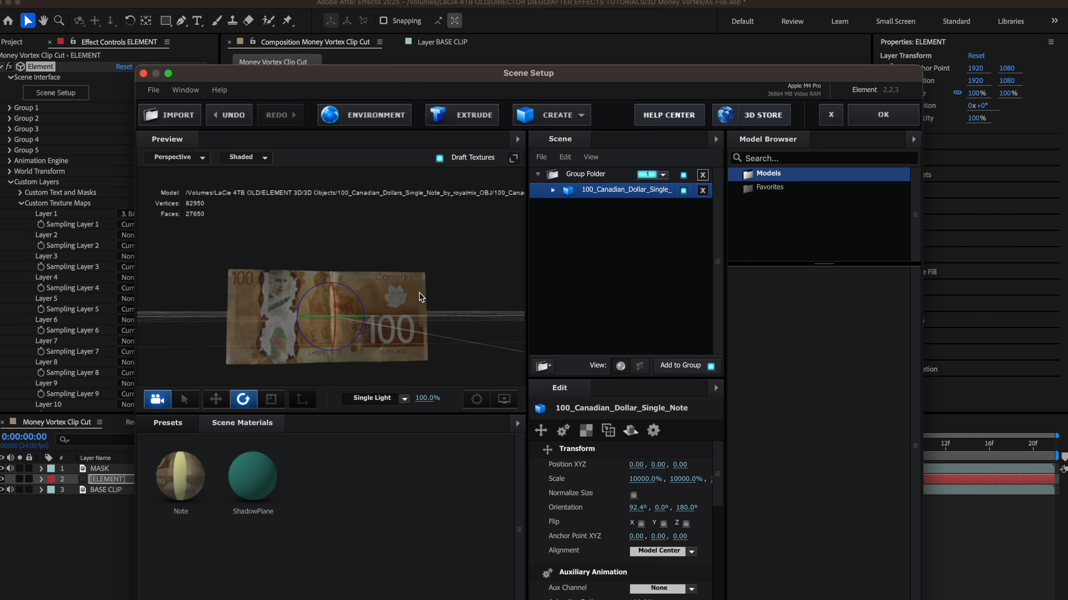
# Step: Switch to the Move tool and raise the duplicated note above the original along Y
pyautogui.scroll(-5, 416, 301)
pyautogui.click(216, 399)
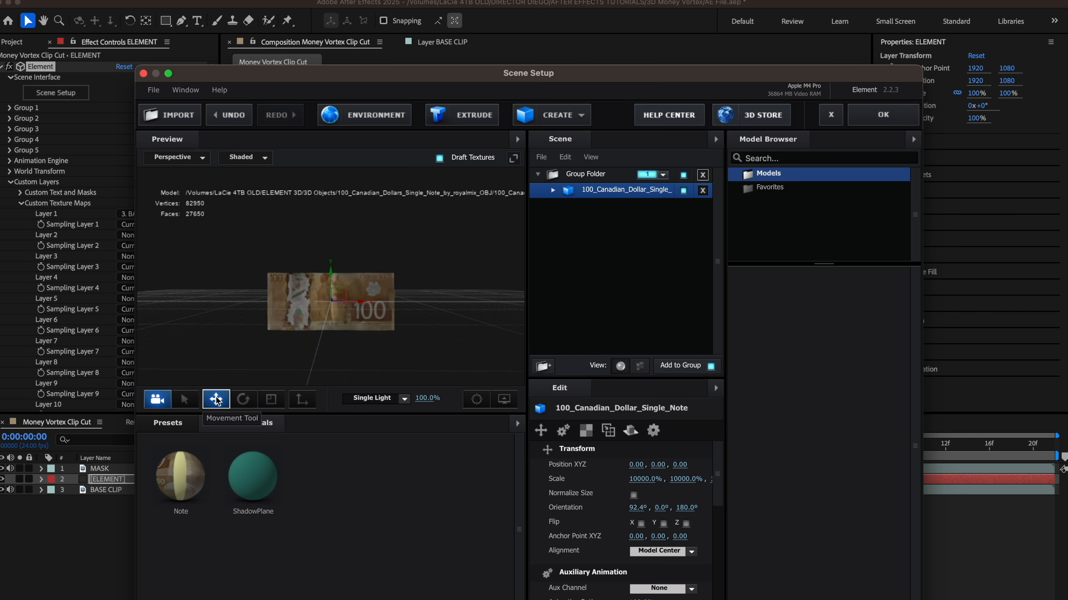
pyautogui.scroll(-3, 229, 362)
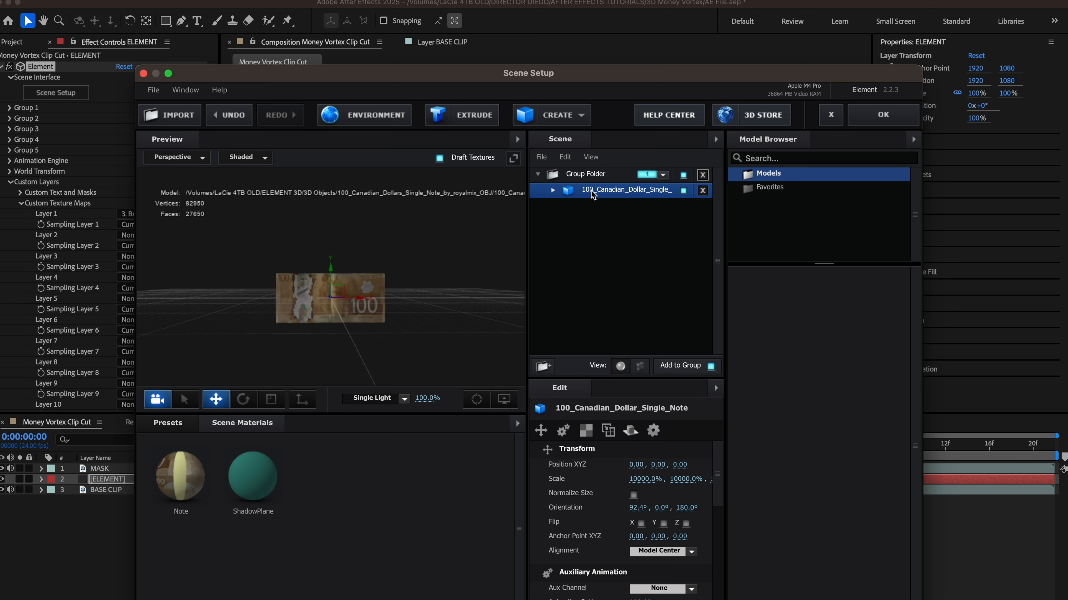
pyautogui.scroll(1, 461, 248)
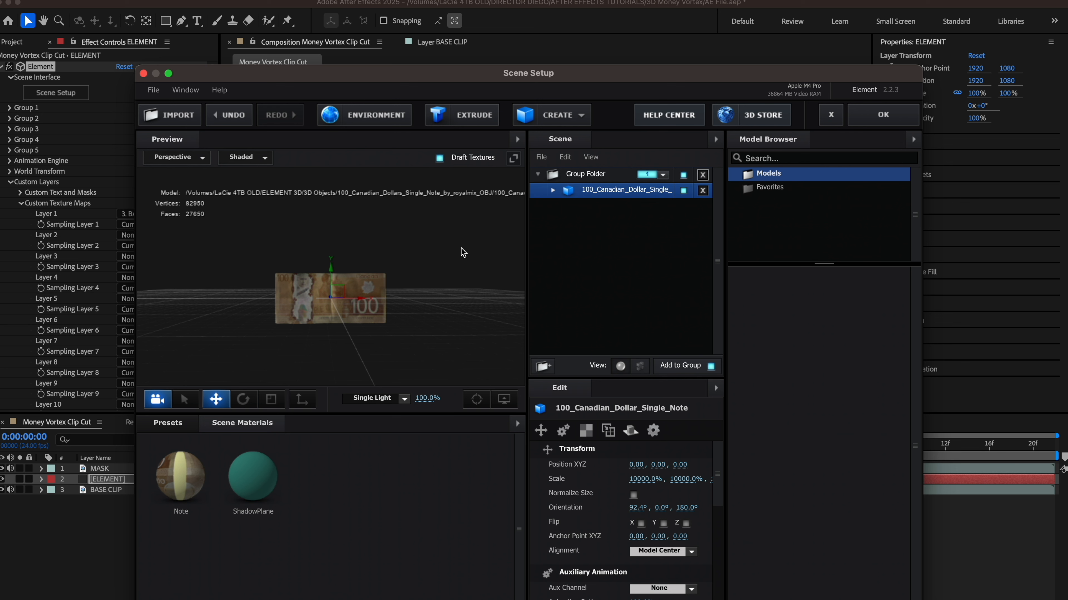
pyautogui.press('super+z')
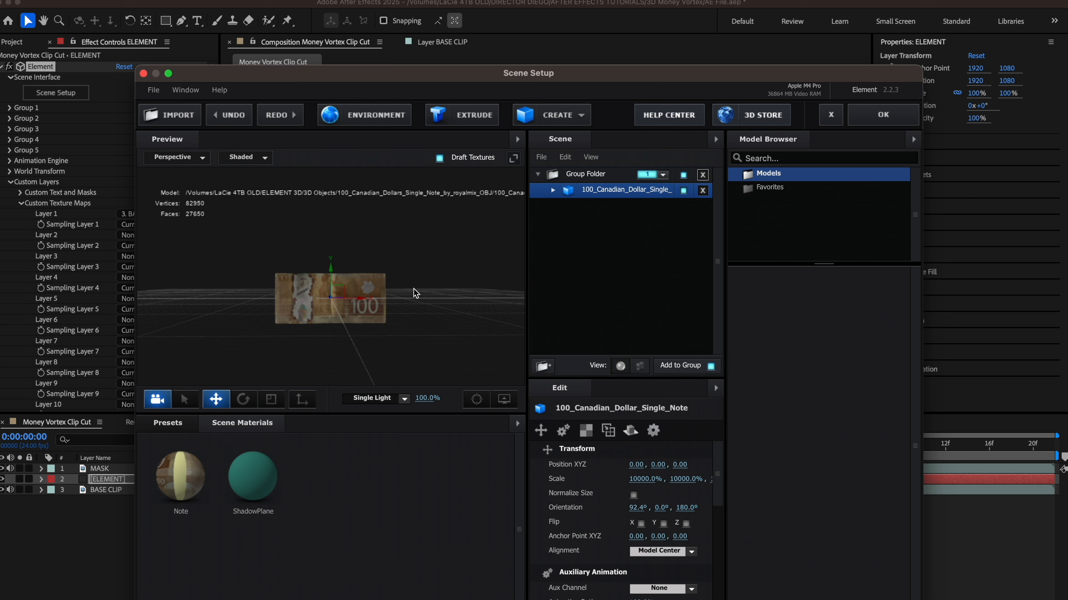
pyautogui.press('super+shift+z')
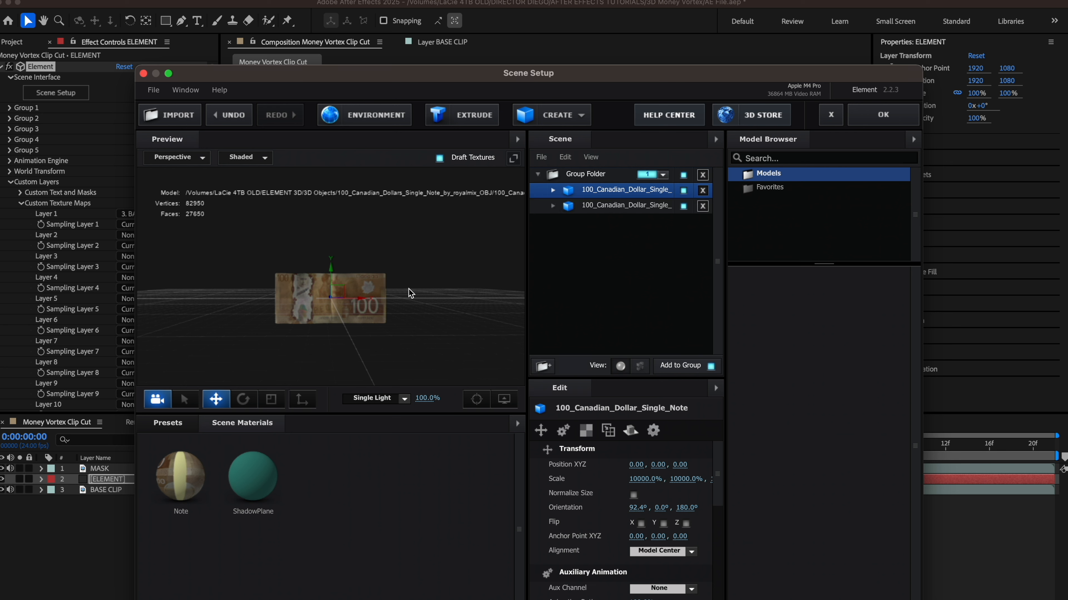
pyautogui.scroll(1, 332, 271)
pyautogui.moveTo(333, 270); pyautogui.dragTo(330, 177)
# Step: Duplicate the upper note and move the copy below the original
pyautogui.scroll(-3, 345, 215)
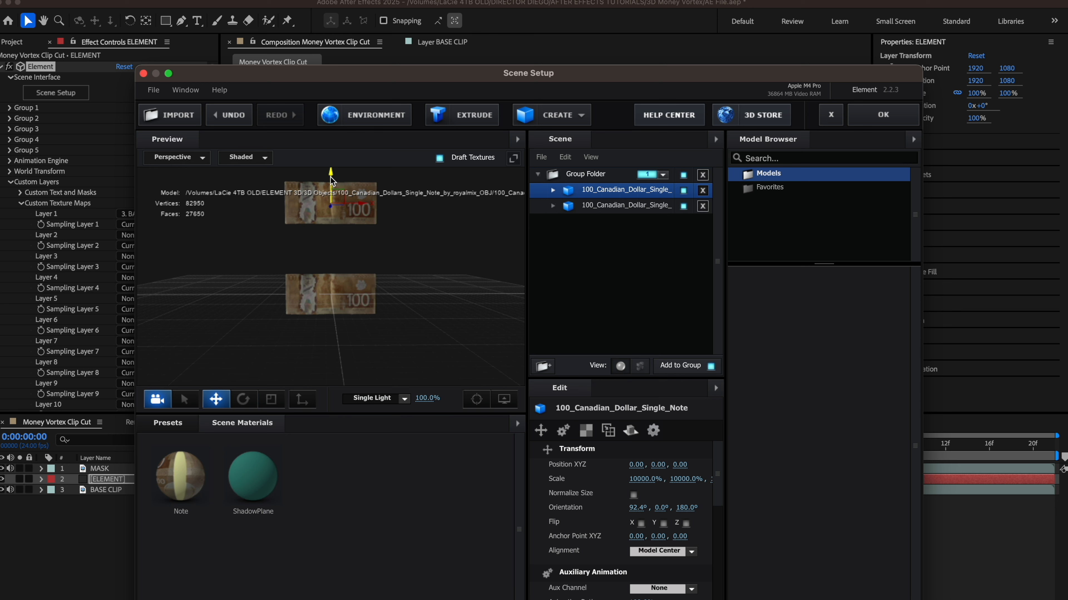
pyautogui.press('super+d')
pyautogui.moveTo(332, 181); pyautogui.dragTo(343, 359)
pyautogui.moveTo(422, 339); pyautogui.dragTo(471, 286)
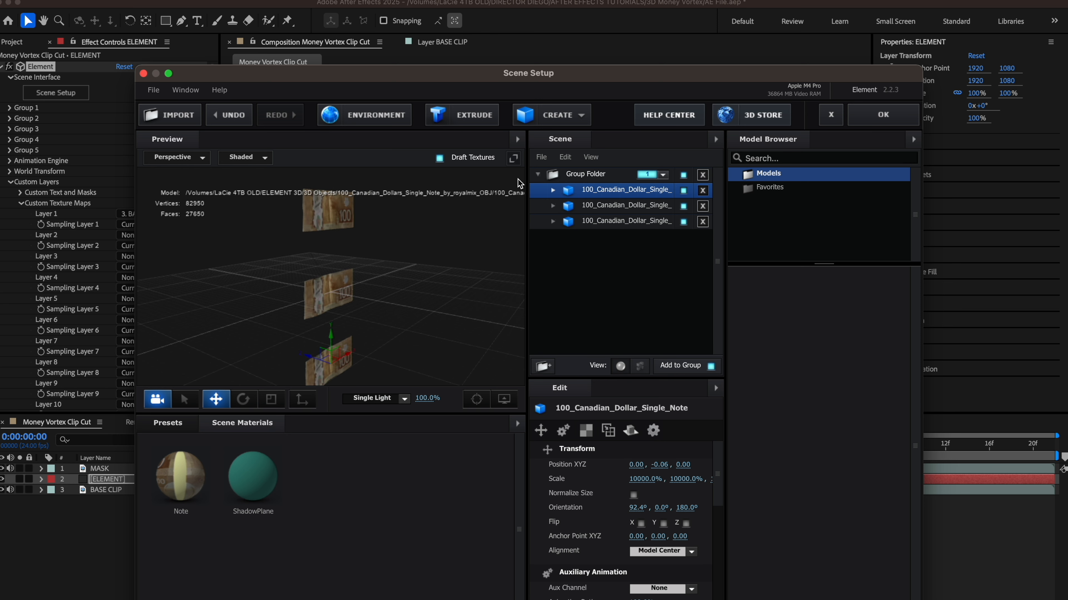
# Step: Shift the three-note group, orbit the preview so the notes face front, and apply the 3D scene
pyautogui.click(585, 175)
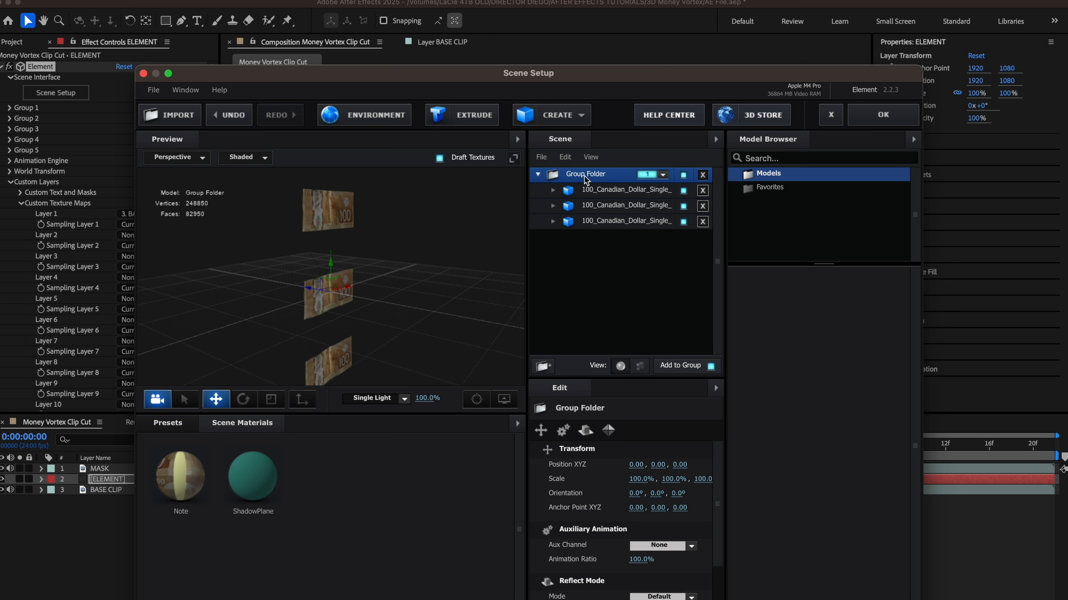
pyautogui.moveTo(307, 290); pyautogui.dragTo(452, 316)
pyautogui.scroll(-8, 401, 323)
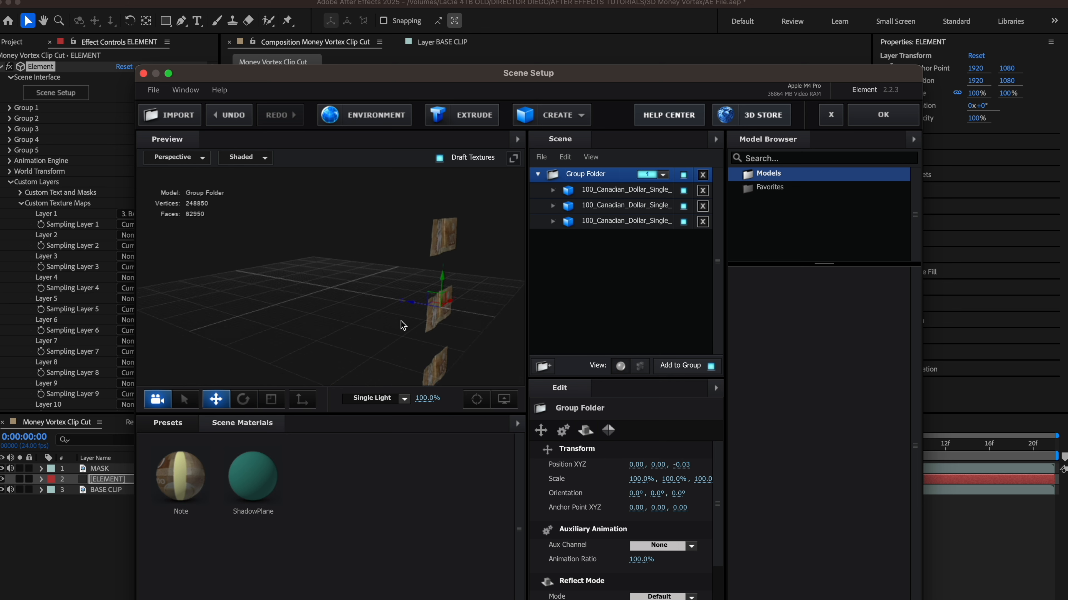
pyautogui.moveTo(354, 315)
pyautogui.mouseDown()
pyautogui.moveTo(355, 330)
pyautogui.moveTo(343, 297)
pyautogui.mouseUp()
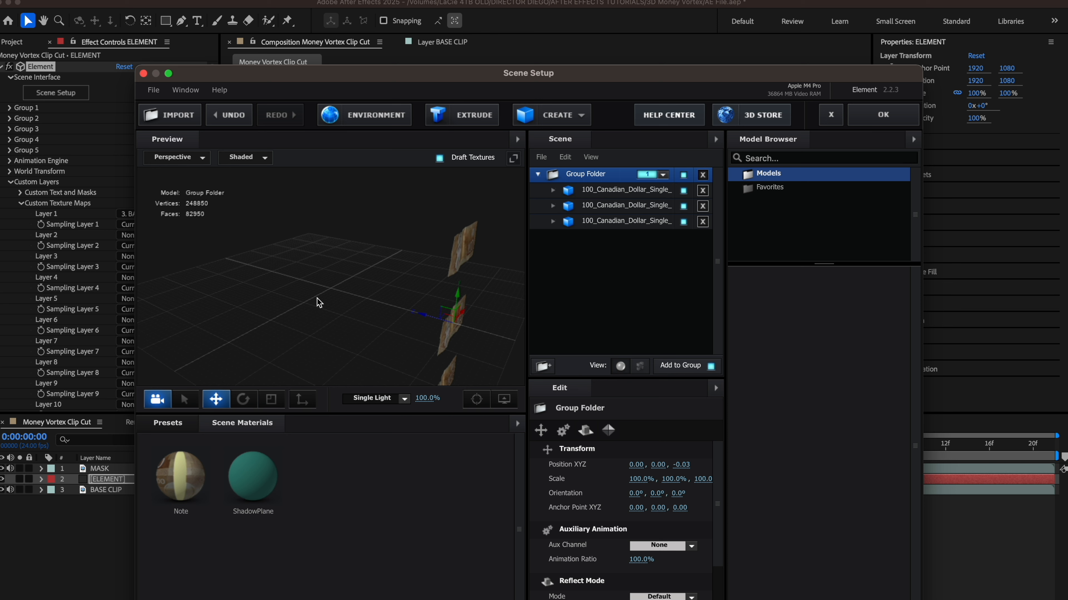
pyautogui.moveTo(350, 308)
pyautogui.mouseDown()
pyautogui.moveTo(290, 287)
pyautogui.moveTo(344, 315)
pyautogui.moveTo(322, 319)
pyautogui.moveTo(338, 325)
pyautogui.mouseUp()
pyautogui.scroll(-5, 385, 330)
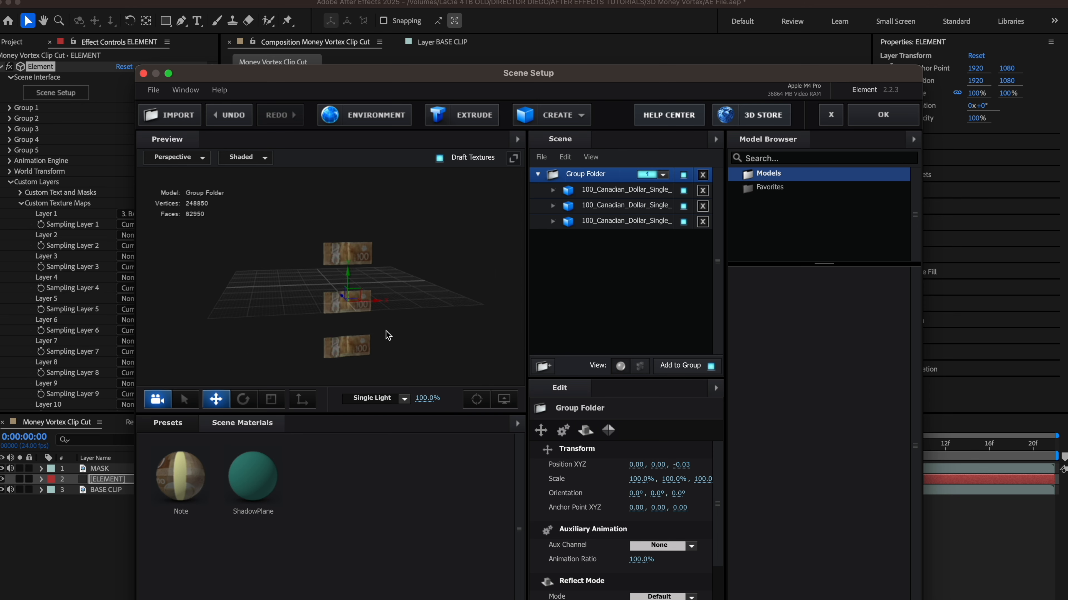
pyautogui.click(884, 116)
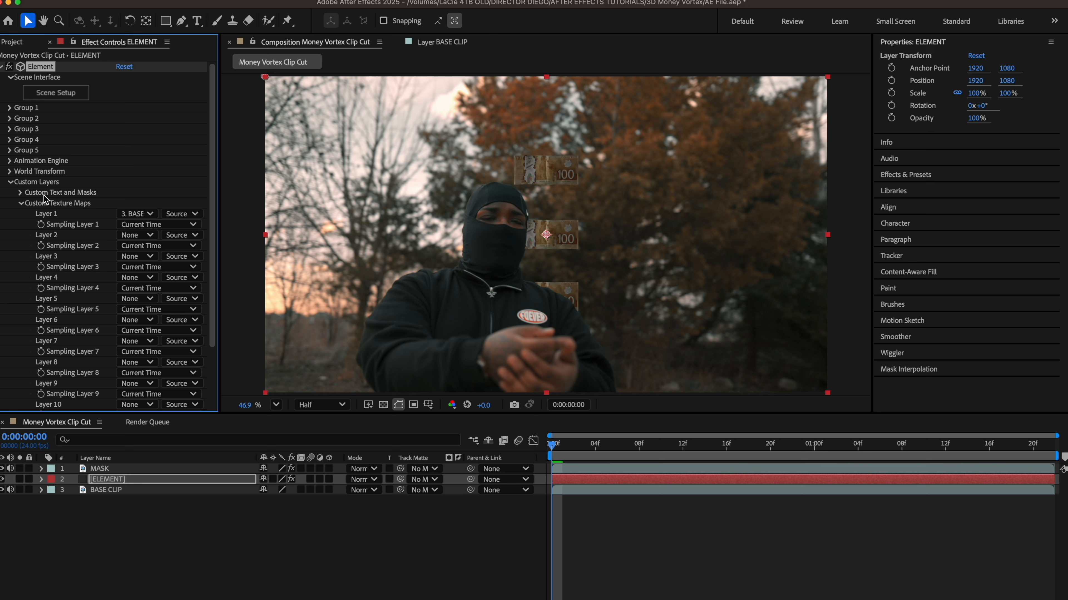
# Step: Enlarge Group 1's bill particles to Particle Size 13.80
pyautogui.click(11, 185)
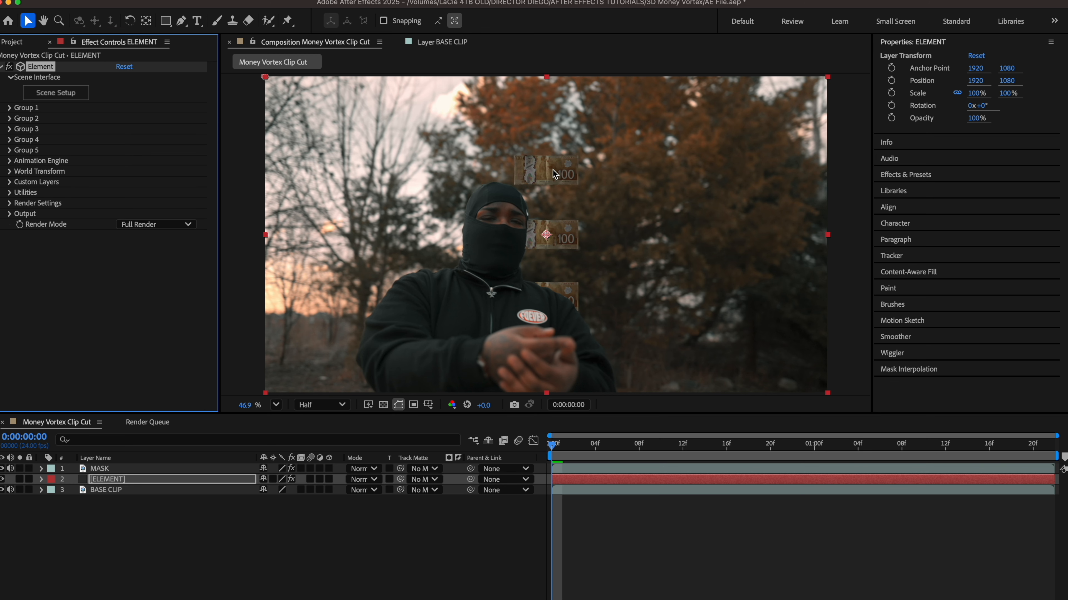
pyautogui.click(10, 108)
pyautogui.click(21, 139)
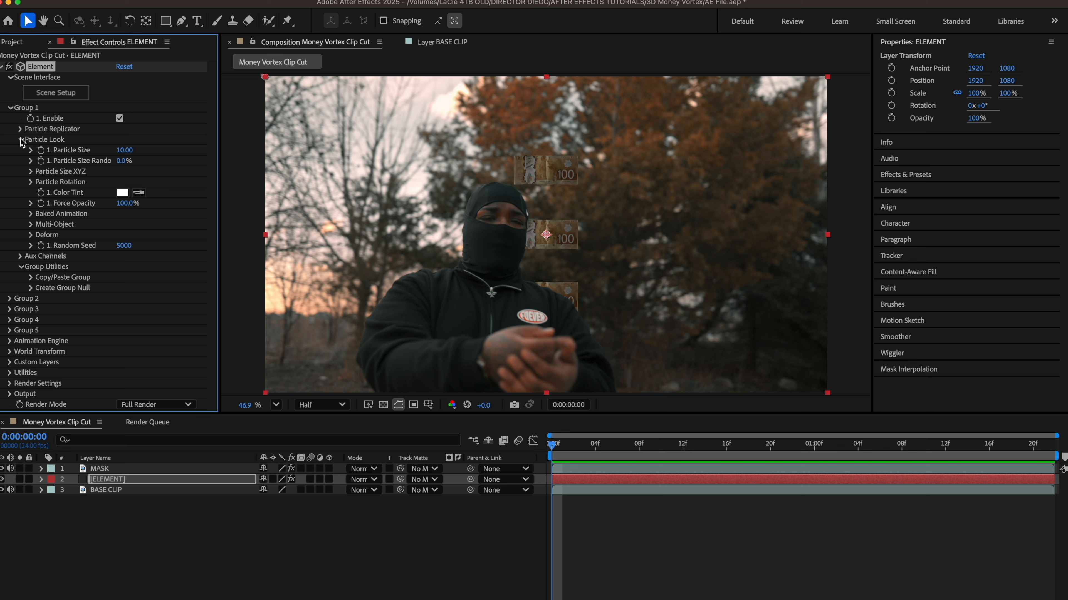
pyautogui.moveTo(125, 151); pyautogui.dragTo(150, 150)
# Step: Lower the bill particles in frame with Particle Replicator Position XY 1920, 1310
pyautogui.click(20, 129)
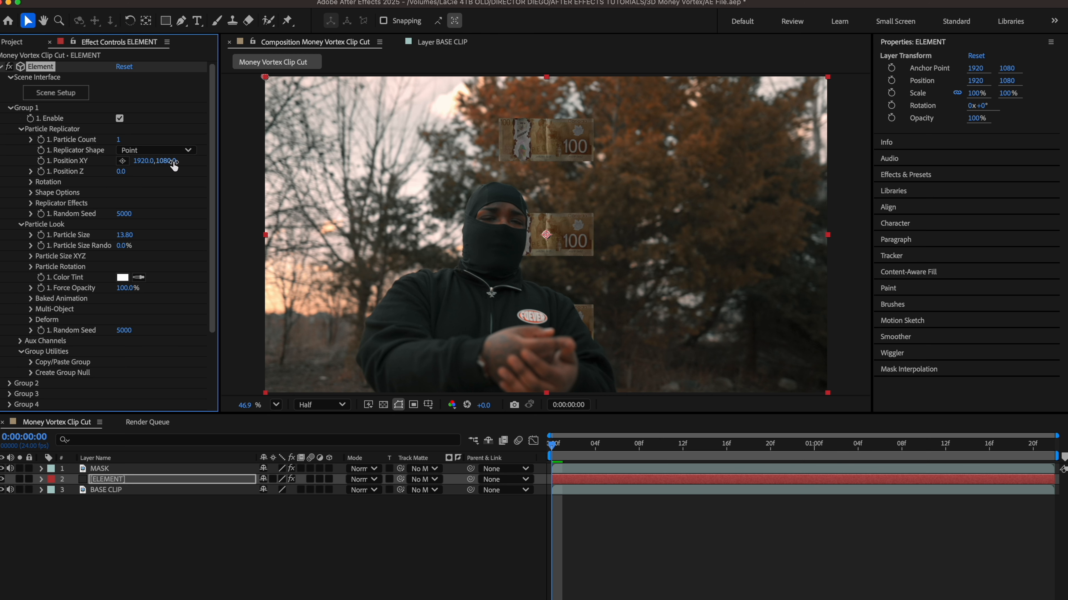
pyautogui.moveTo(170, 164); pyautogui.dragTo(155, 307)
pyautogui.click(131, 151)
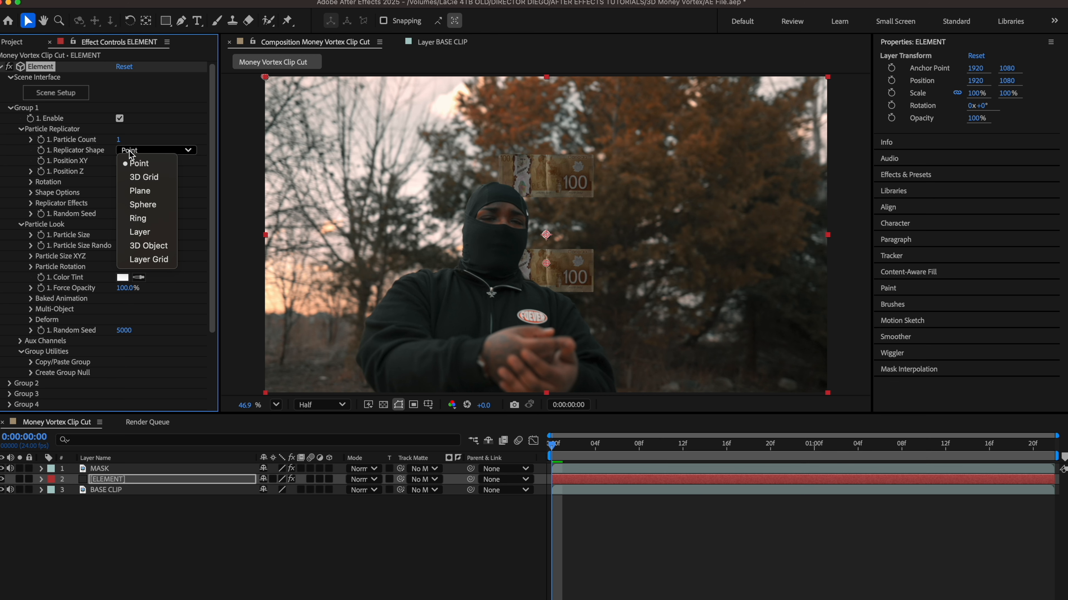
# Step: Arrange the bills in a Ring replicator shape with a Particle Count of 9
pyautogui.click(138, 218)
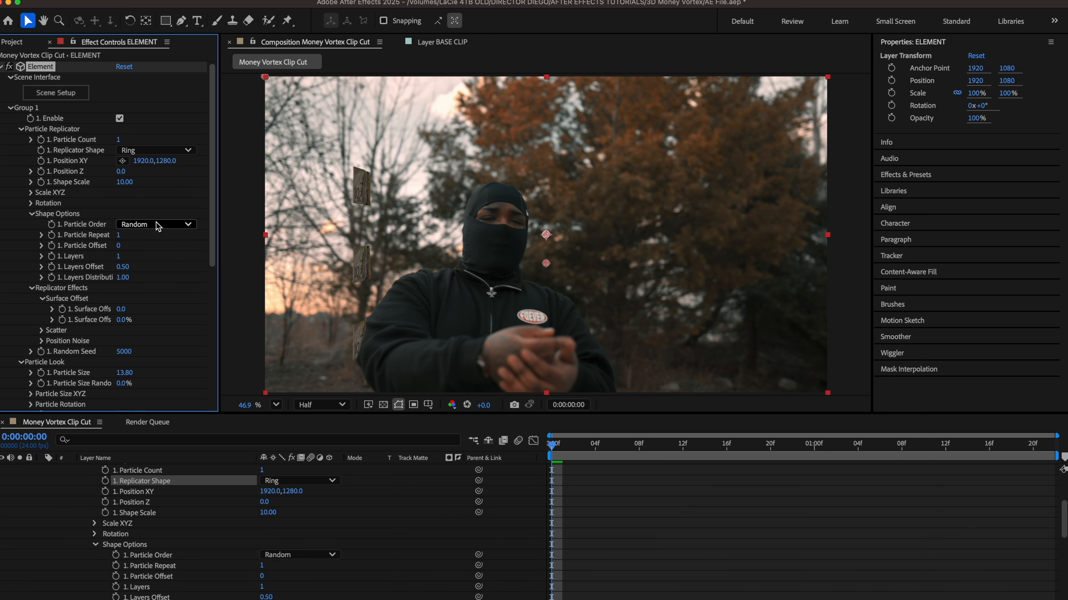
pyautogui.click(119, 141)
pyautogui.write('8')
pyautogui.press('Return')
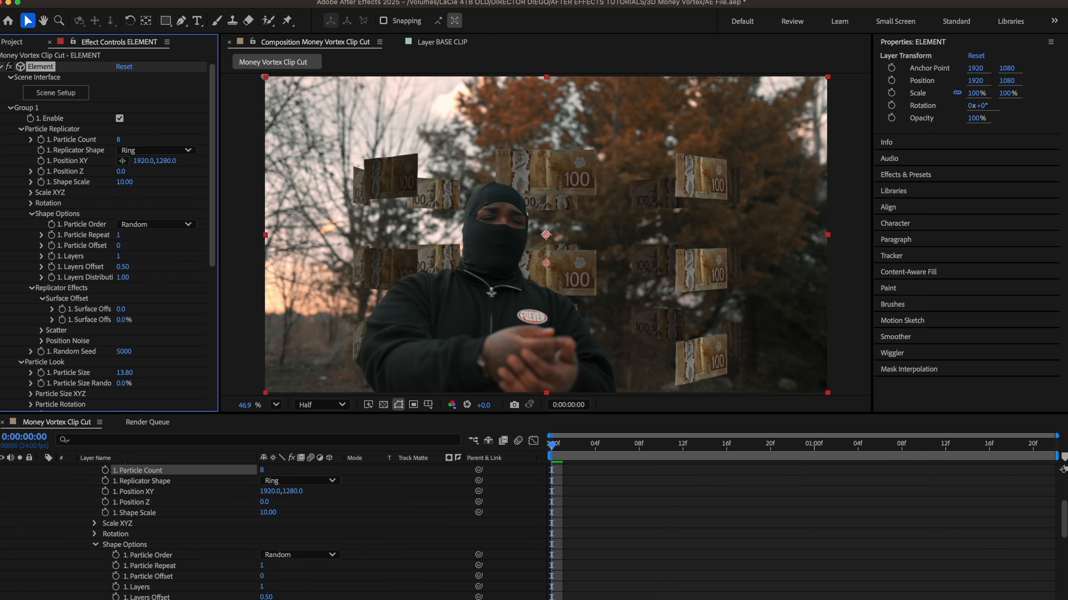
pyautogui.click(120, 140)
pyautogui.write('10')
pyautogui.press('Return')
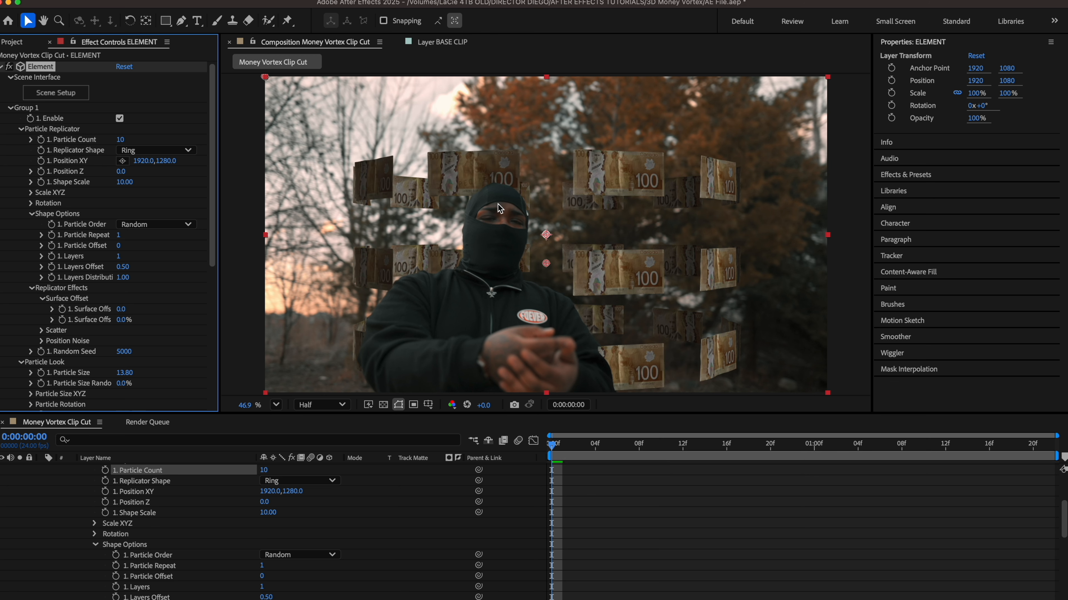
pyautogui.click(120, 140)
pyautogui.write('9')
pyautogui.press('Return')
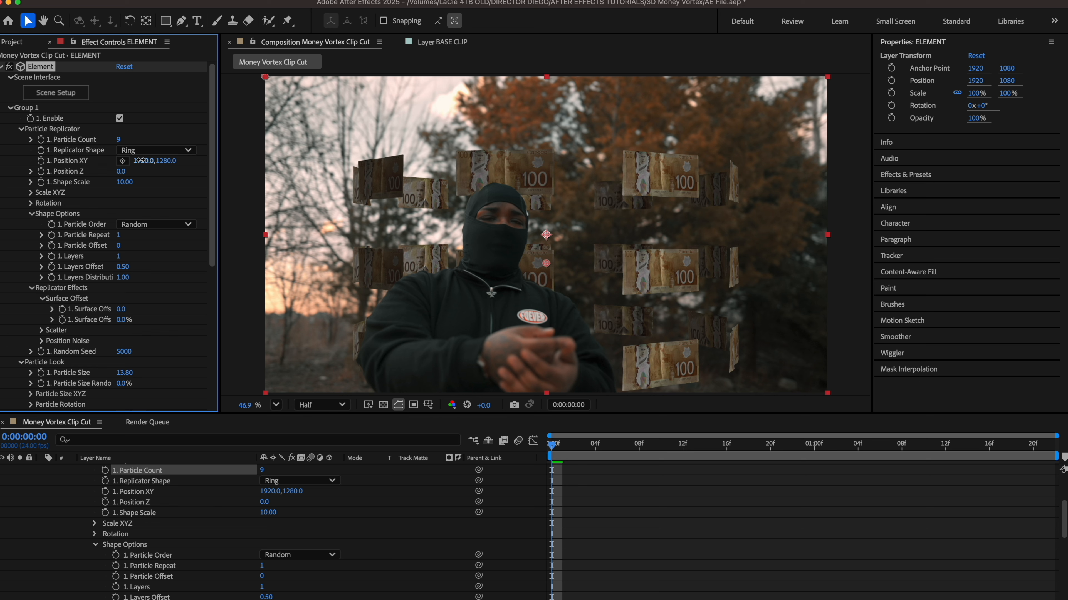
# Step: Shift the bill ring left to Position XY 1726, 1280 and preview it
pyautogui.moveTo(139, 161); pyautogui.dragTo(27, 164)
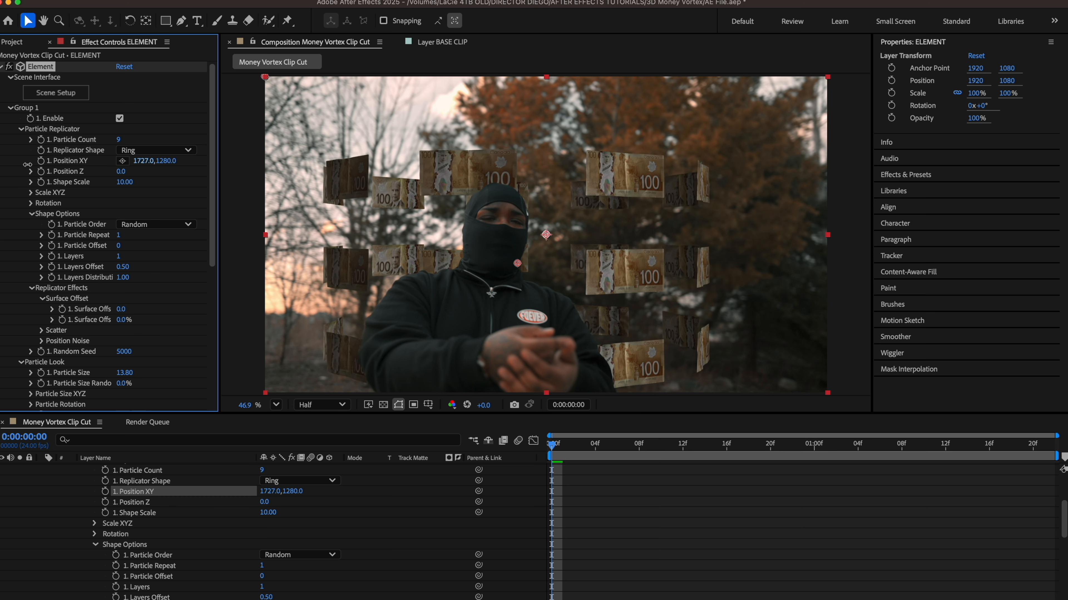
pyautogui.click(30, 203)
pyautogui.moveTo(131, 225)
pyautogui.mouseDown()
pyautogui.moveTo(186, 218)
pyautogui.moveTo(152, 221)
pyautogui.mouseUp()
pyautogui.press('super+z')
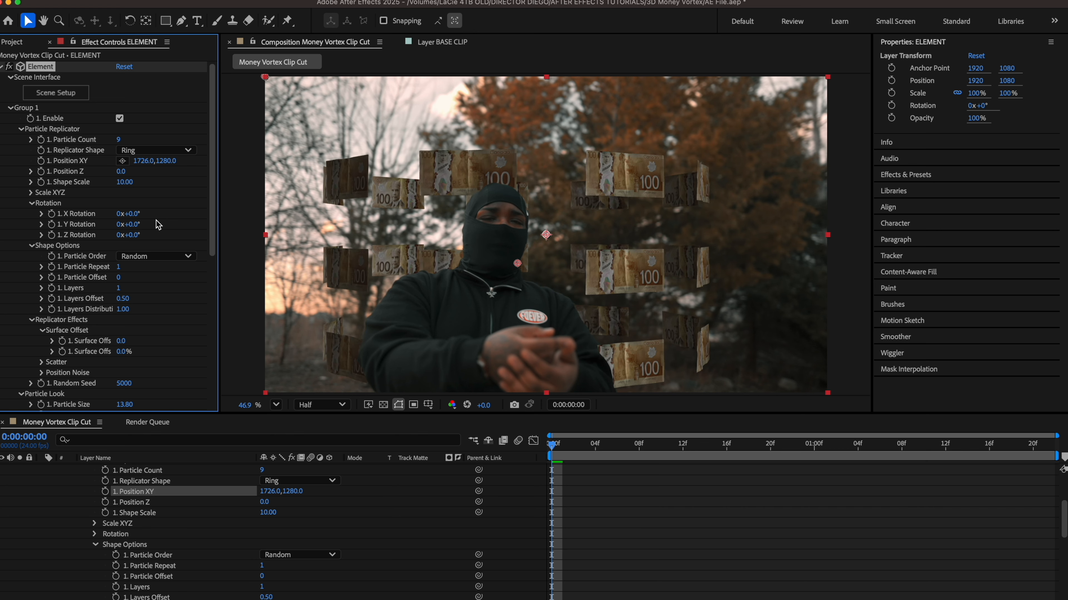
pyautogui.click(568, 458)
pyautogui.press('space')
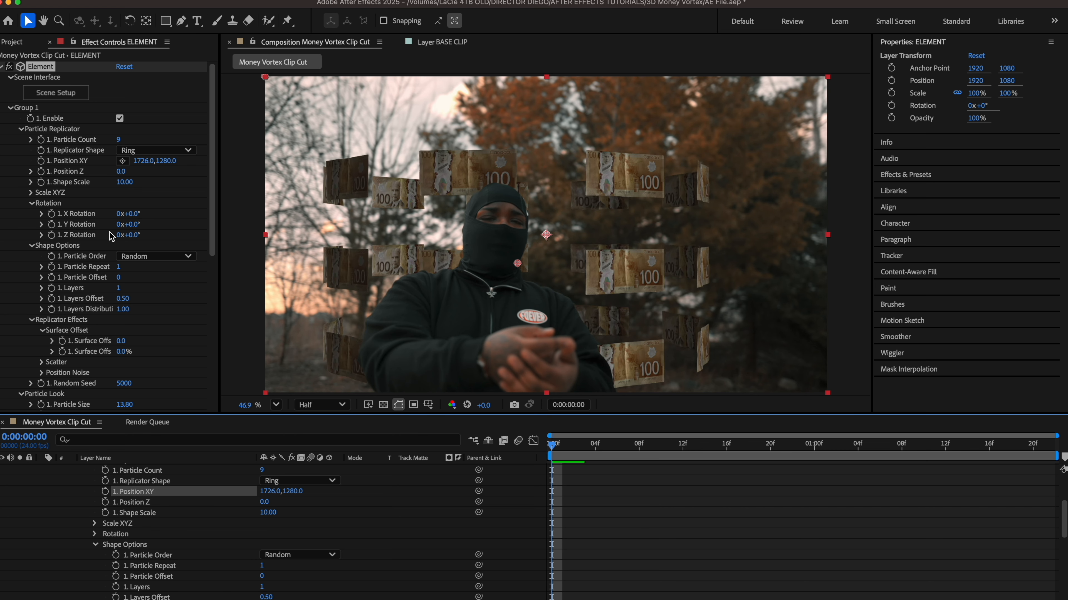
# Step: Keyframe the ring's Y Rotation from 0° to 226° at the clip's end and preview the spin
pyautogui.click(52, 227)
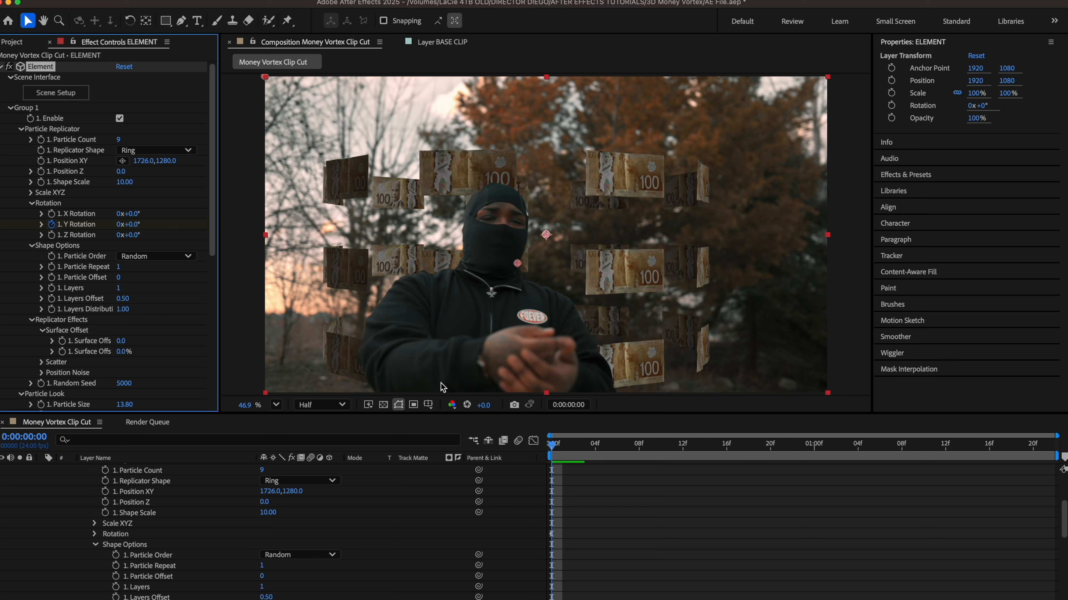
pyautogui.click(555, 454)
pyautogui.press('End')
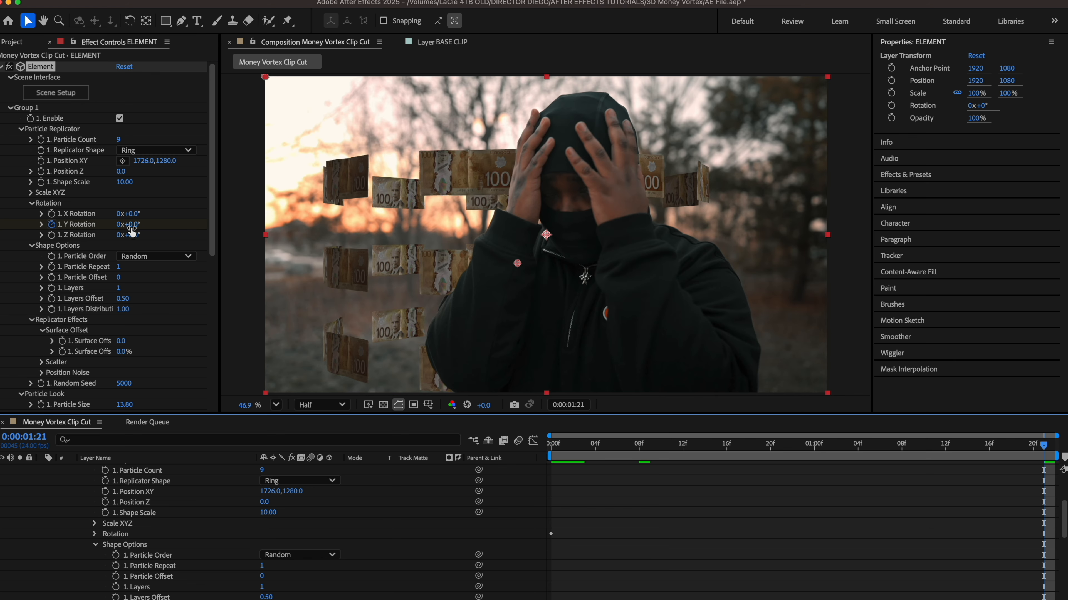
pyautogui.moveTo(128, 224); pyautogui.dragTo(262, 213)
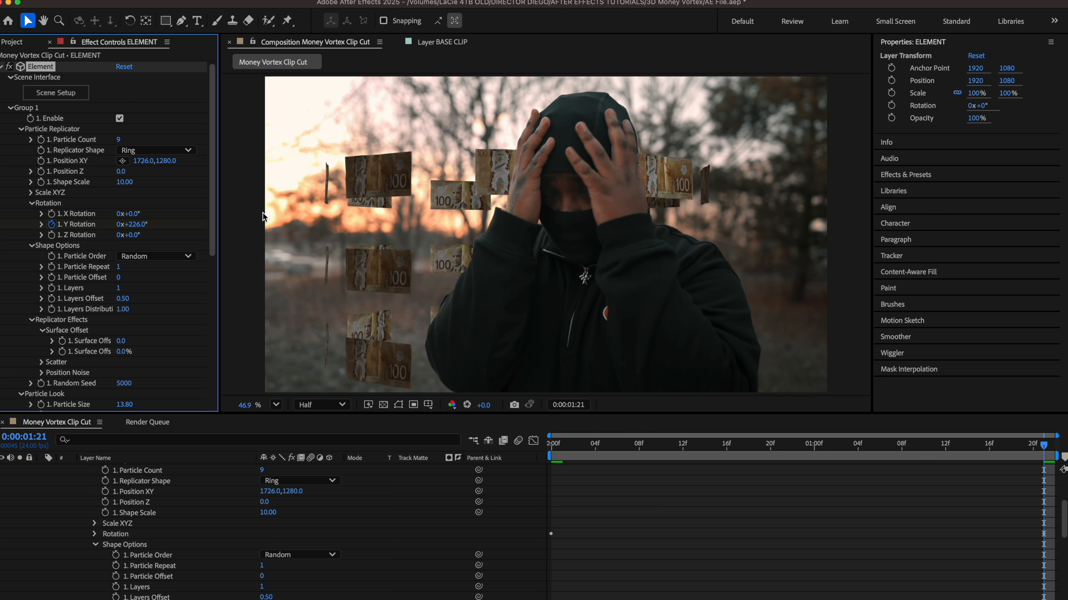
pyautogui.press('space')
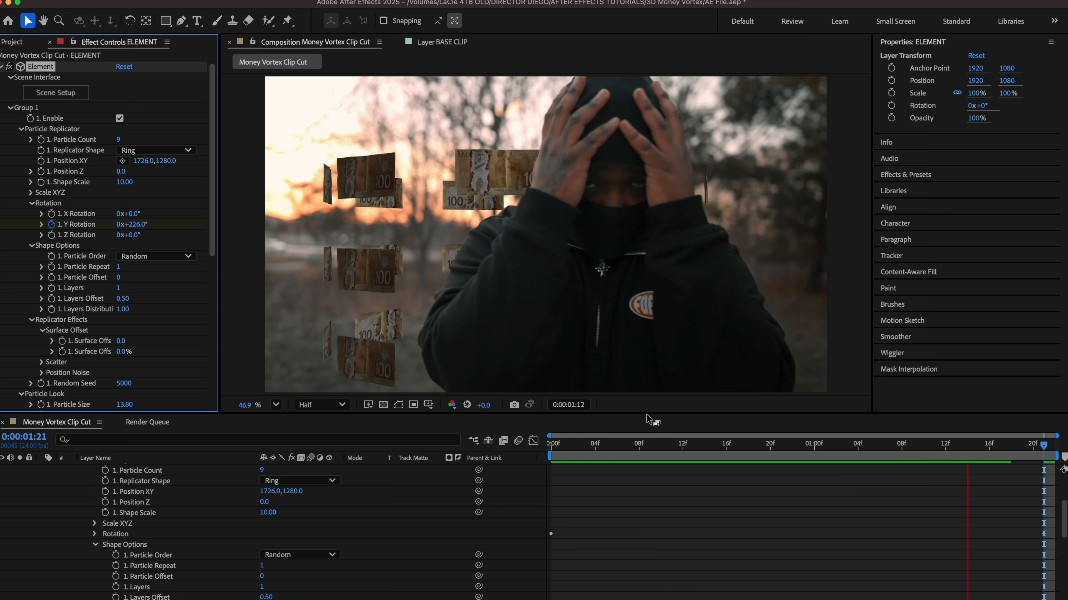
pyautogui.click(548, 455)
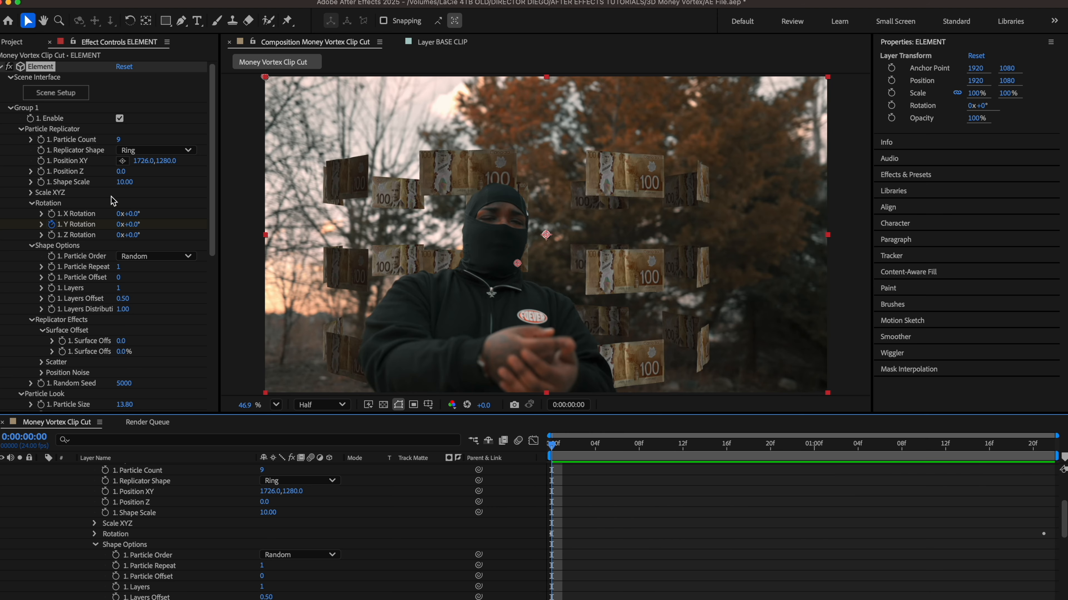
# Step: Enable Multi-Object variation and give the bills a random rotation of 87°
pyautogui.scroll(-10, 34, 168)
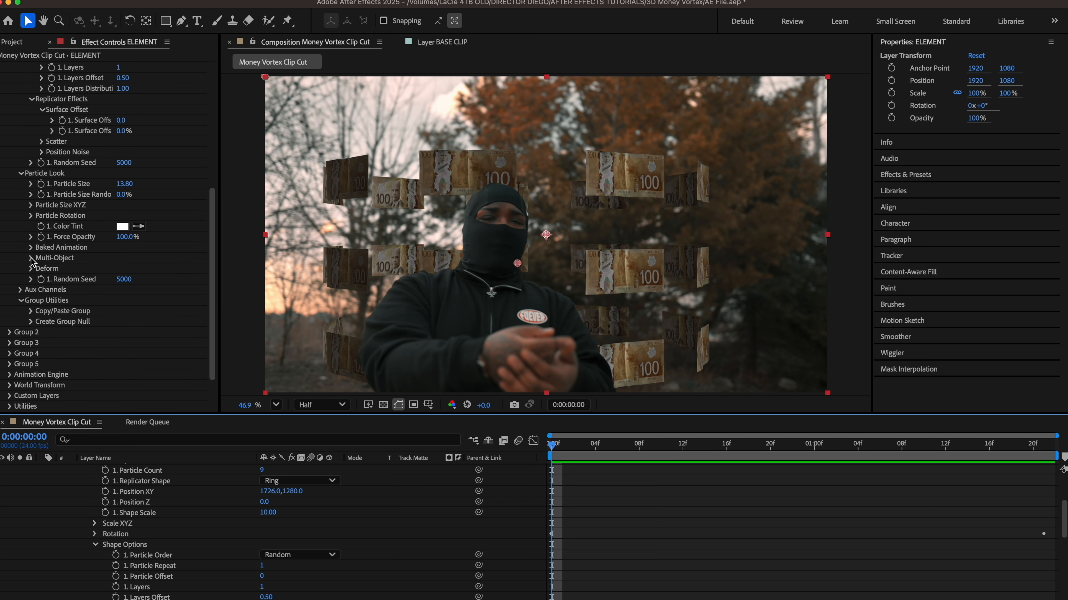
pyautogui.click(31, 259)
pyautogui.click(119, 268)
pyautogui.scroll(-3, 121, 272)
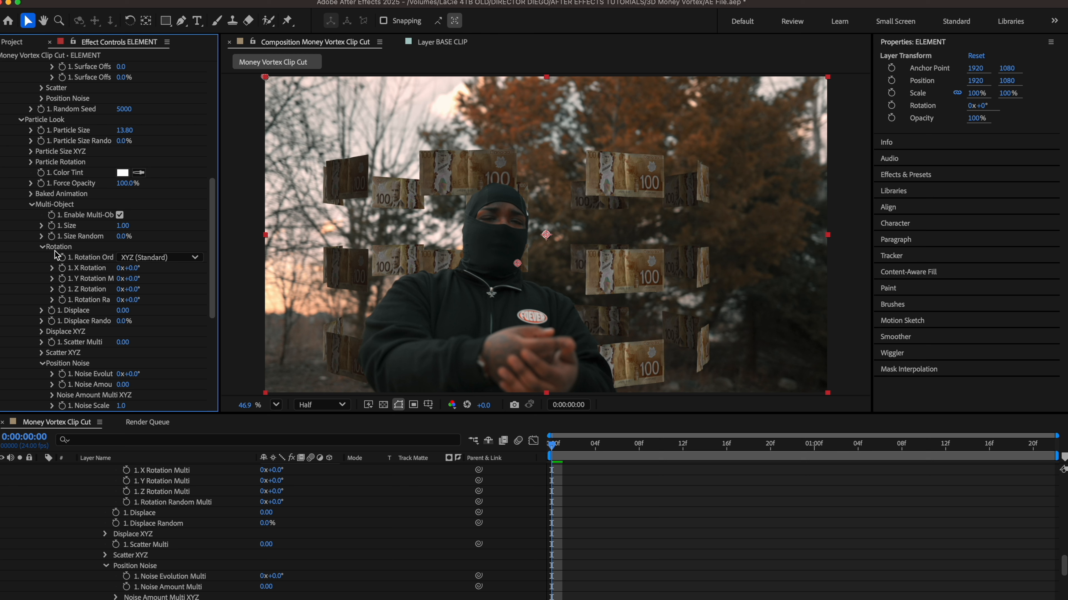
pyautogui.moveTo(133, 299); pyautogui.dragTo(197, 309)
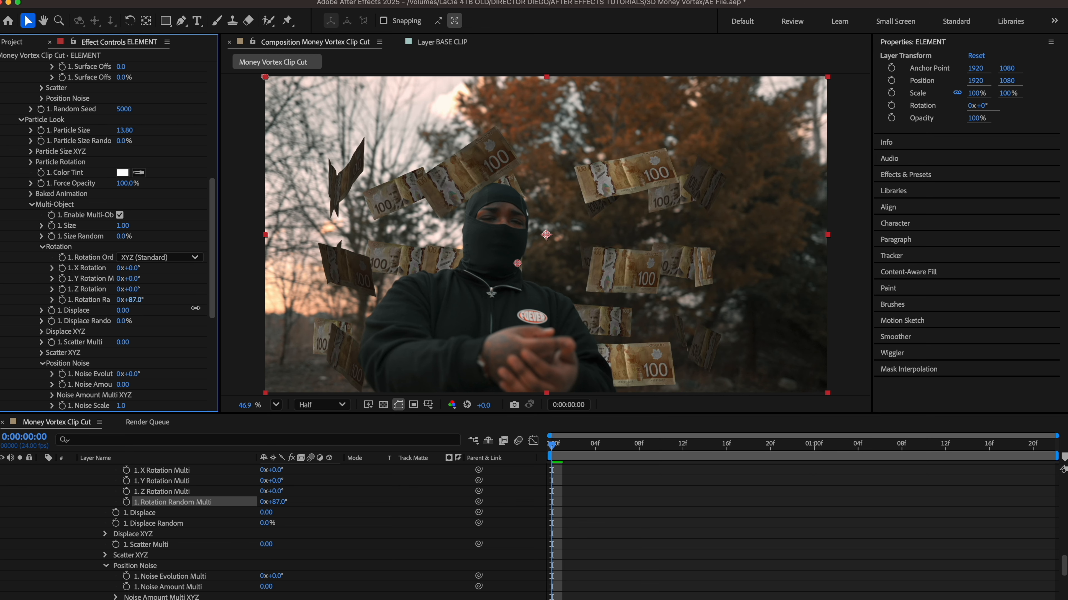
# Step: Keyframe X Rotation and Rotation Random, ending at 1x and 1x+87° on the last frame
pyautogui.click(63, 268)
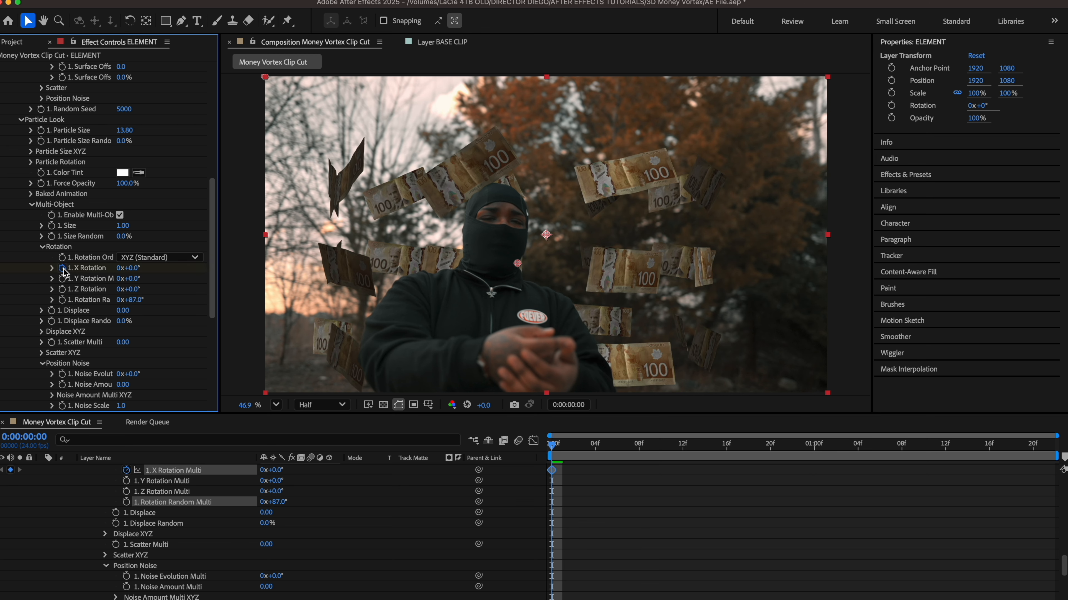
pyautogui.click(62, 299)
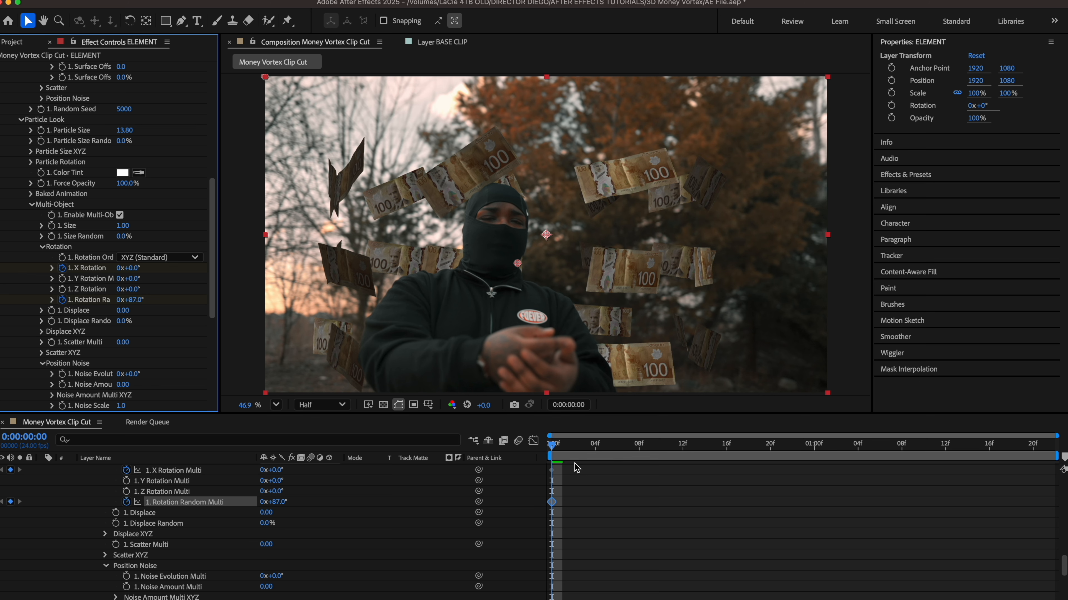
pyautogui.moveTo(557, 454); pyautogui.dragTo(1044, 445)
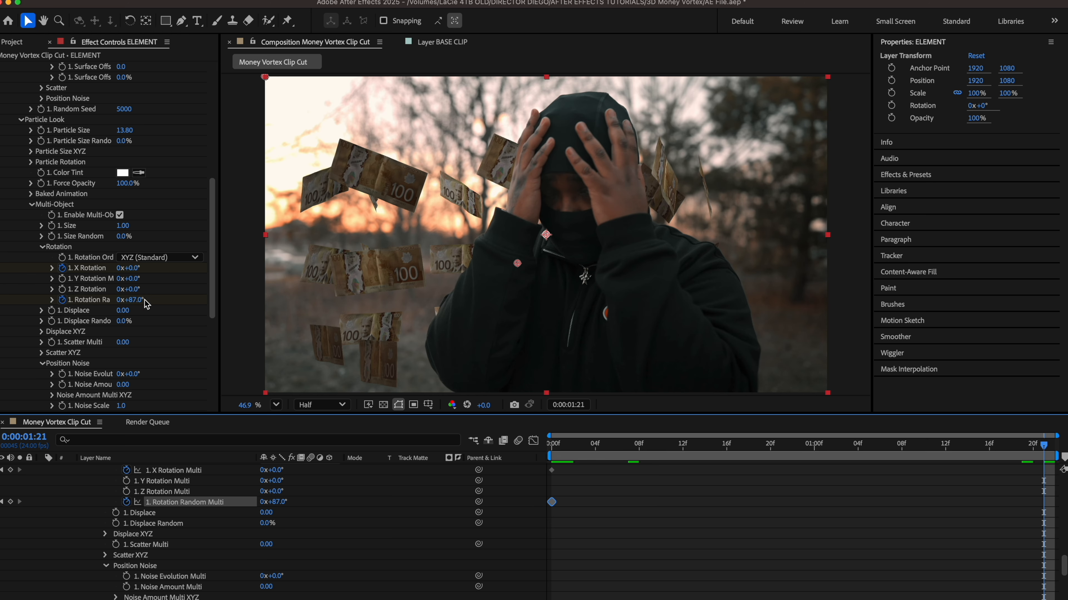
pyautogui.click(131, 302)
pyautogui.click(121, 302)
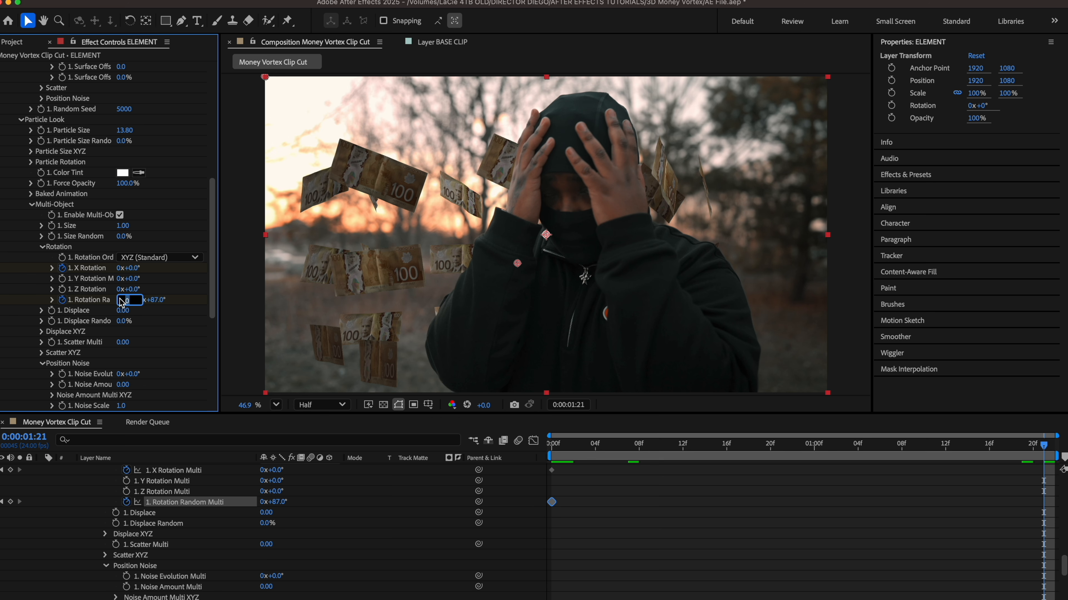
pyautogui.press('Return')
pyautogui.click(118, 268)
pyautogui.write('1')
pyautogui.press('Return')
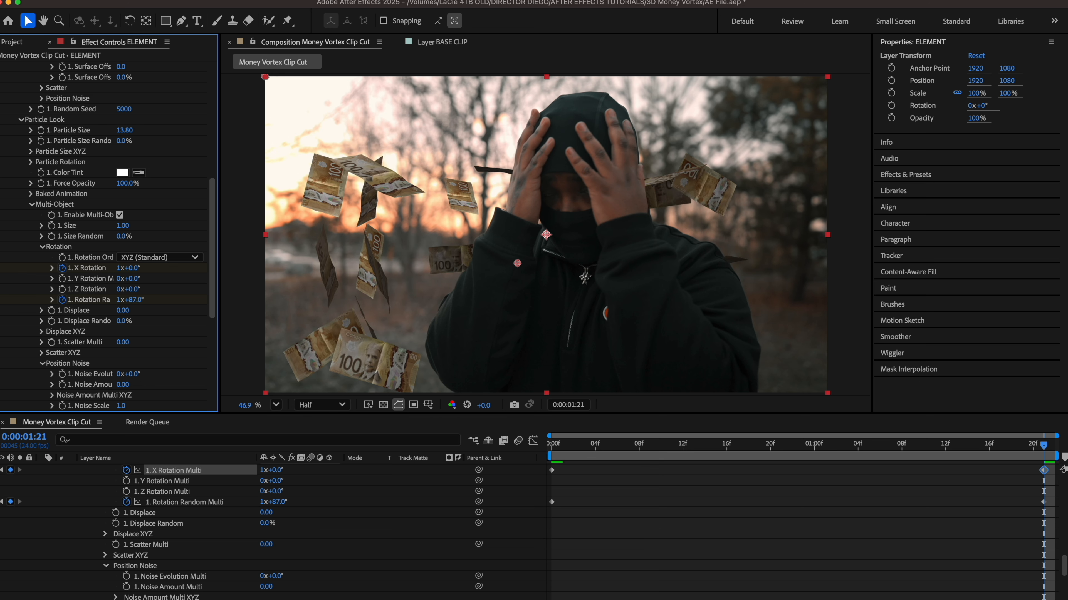
pyautogui.moveTo(581, 443); pyautogui.dragTo(528, 446)
pyautogui.press('space')
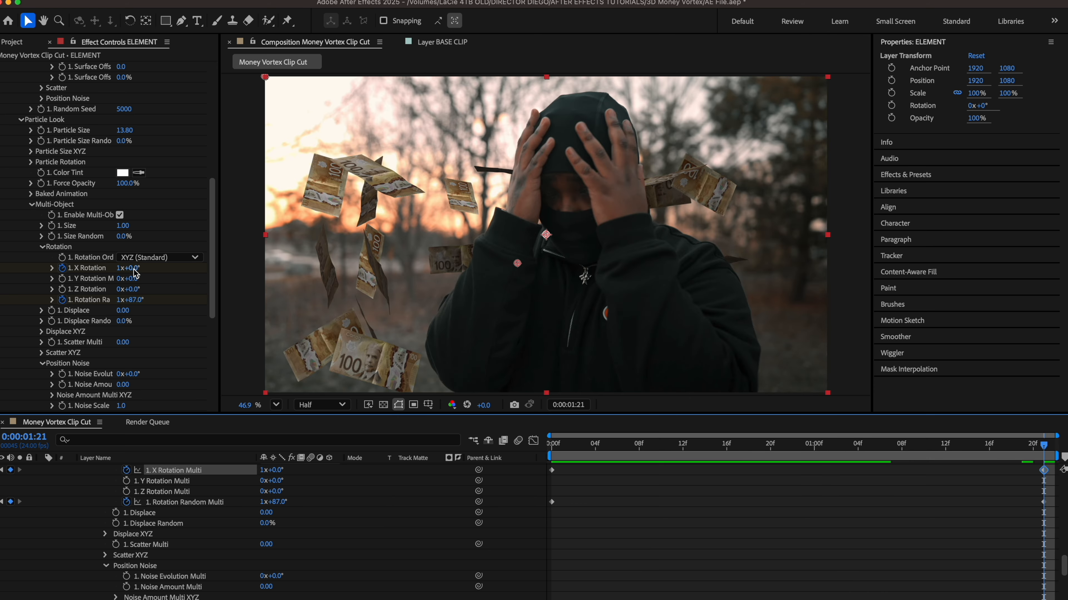
# Step: Raise the end keyframes to 2x X Rotation and 2x+87° Rotation Random, then preview
pyautogui.click(120, 268)
pyautogui.write('2')
pyautogui.press('Return')
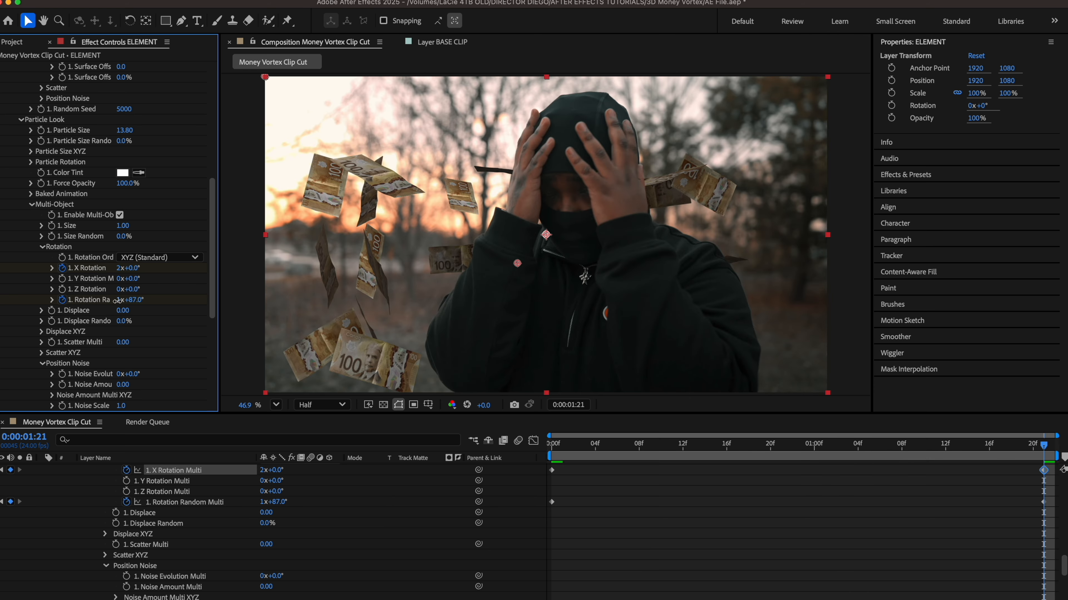
pyautogui.click(119, 300)
pyautogui.write('2')
pyautogui.press('Return')
pyautogui.press('space')
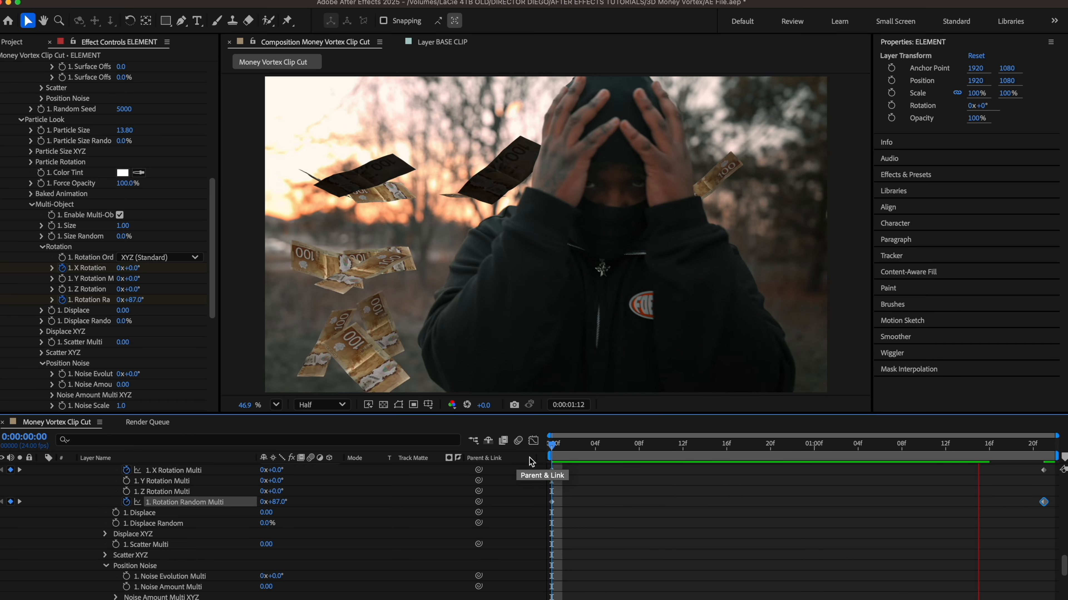
# Step: Raise the end keyframes to 3x X Rotation and 3x+87° Rotation Random, then preview
pyautogui.click(119, 269)
pyautogui.write('3')
pyautogui.press('Return')
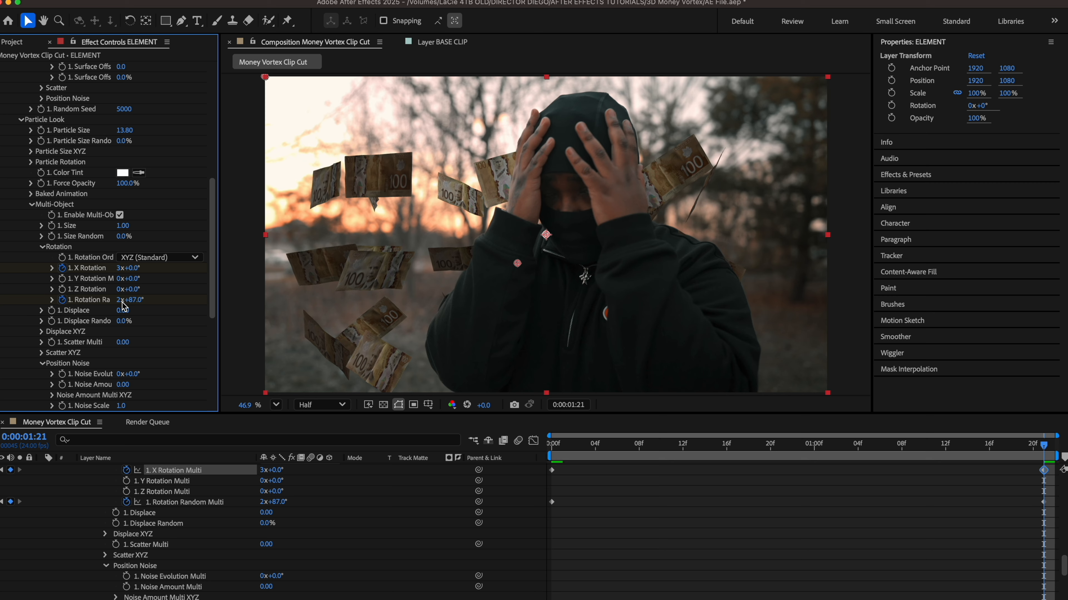
pyautogui.click(126, 299)
pyautogui.write('3')
pyautogui.press('Return')
pyautogui.press('space')
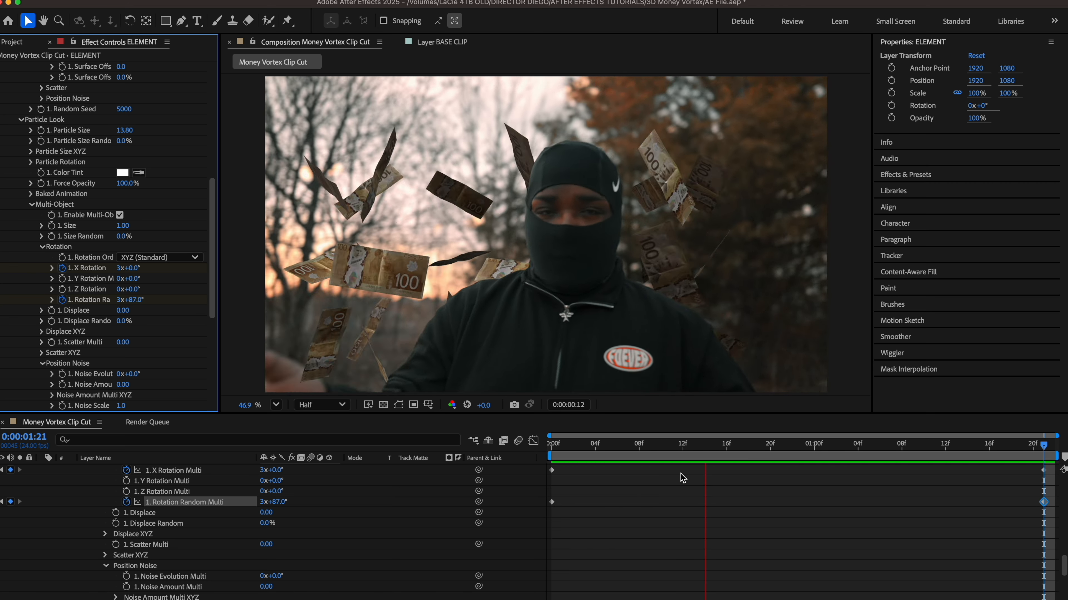
pyautogui.press('space')
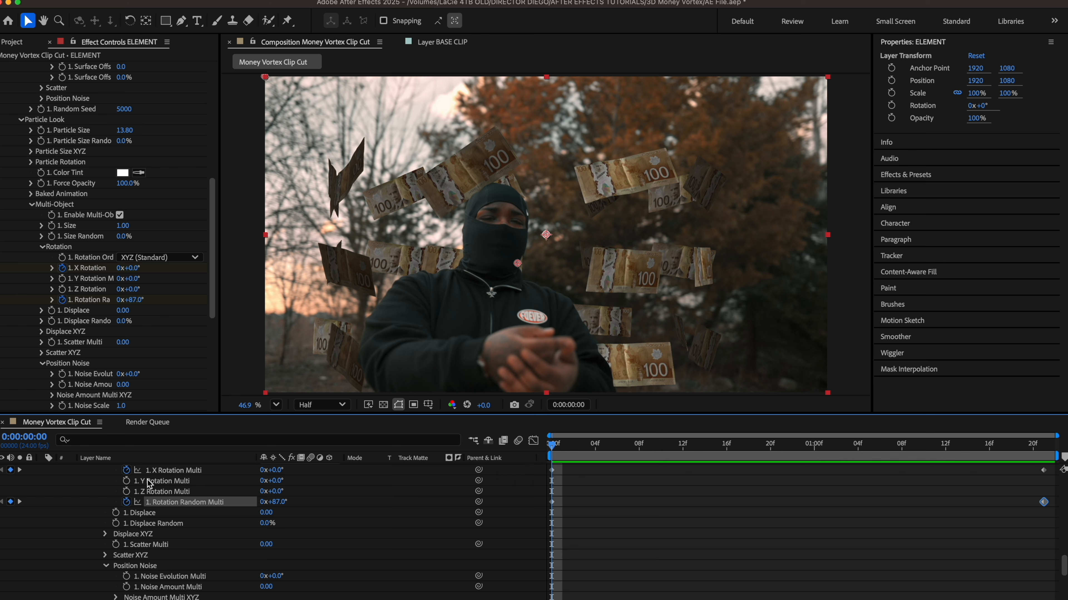
# Step: Turn on the ELEMENT layer's Motion Blur switch and preview the streaked, tumbling bills
pyautogui.press('u')
pyautogui.click(311, 479)
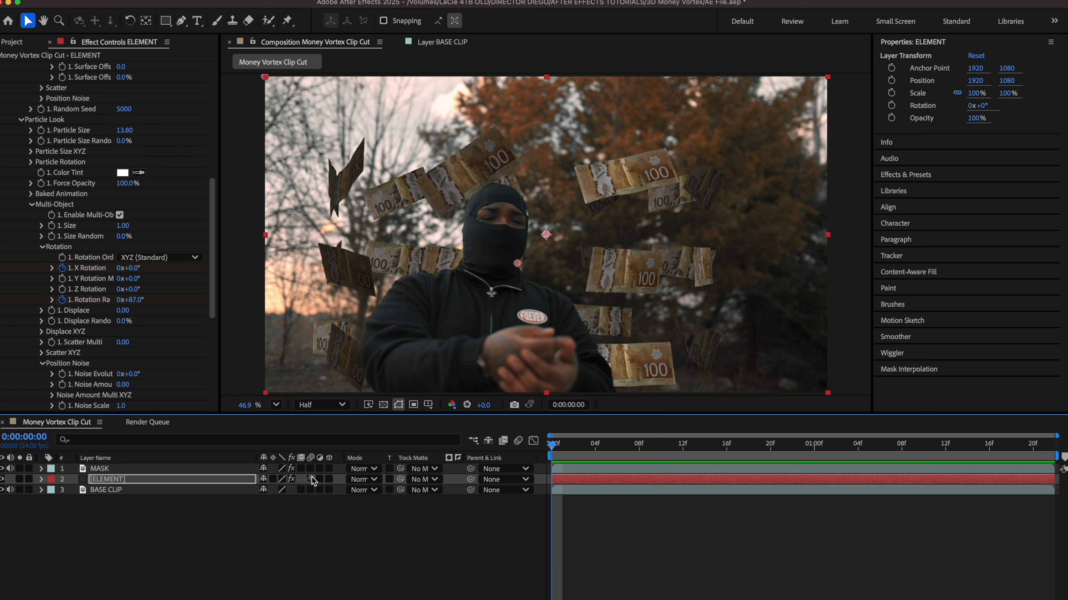
pyautogui.press('space')
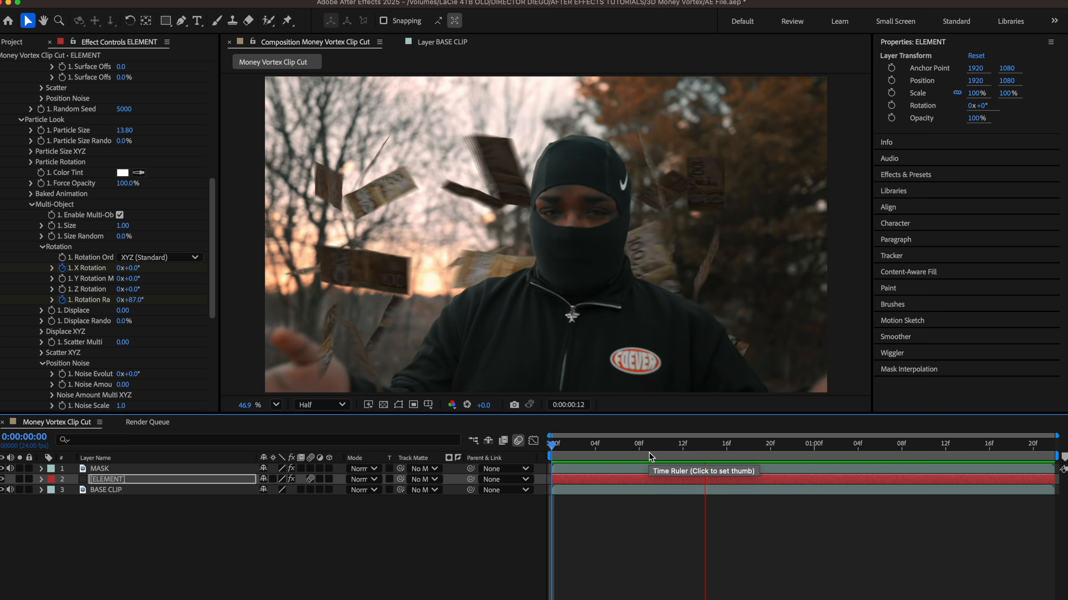
pyautogui.click(562, 454)
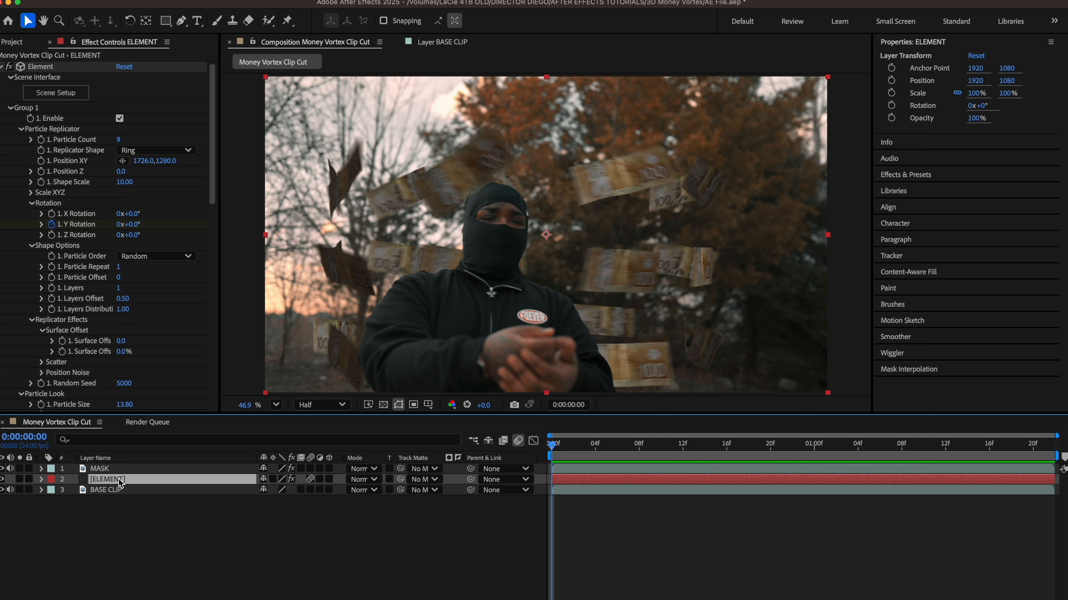
# Step: Set starting Position and Scale keyframes for the ELEMENT layer at frame 0
pyautogui.press('space')
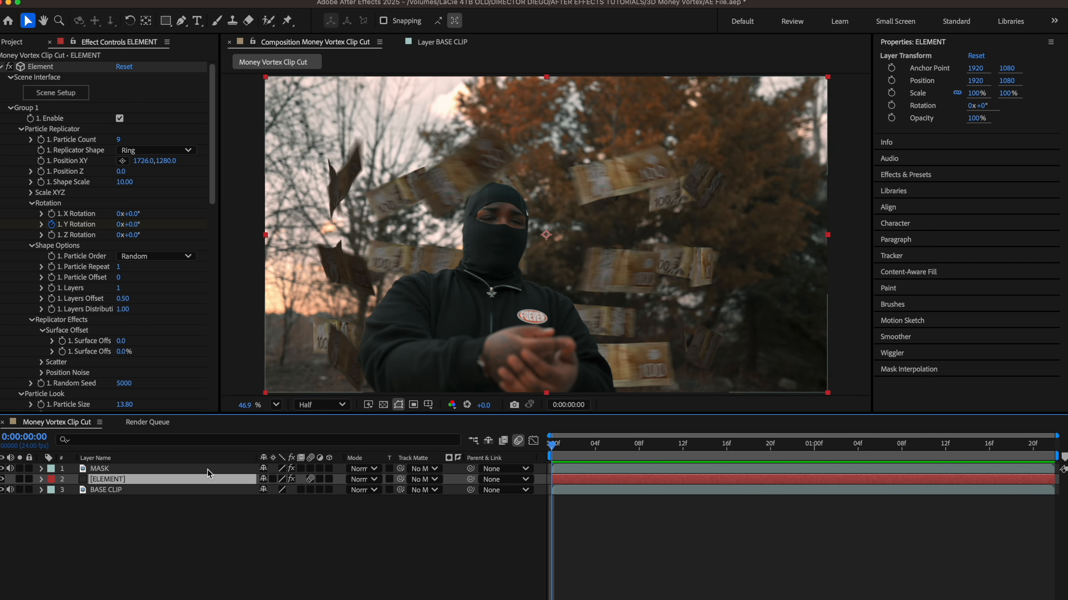
pyautogui.click(41, 479)
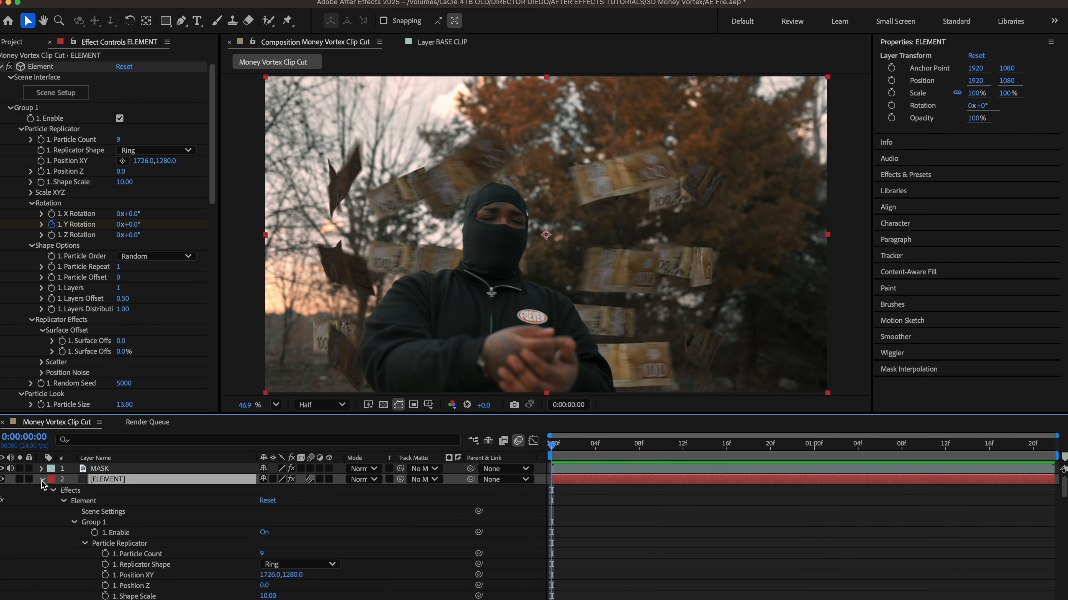
pyautogui.click(63, 501)
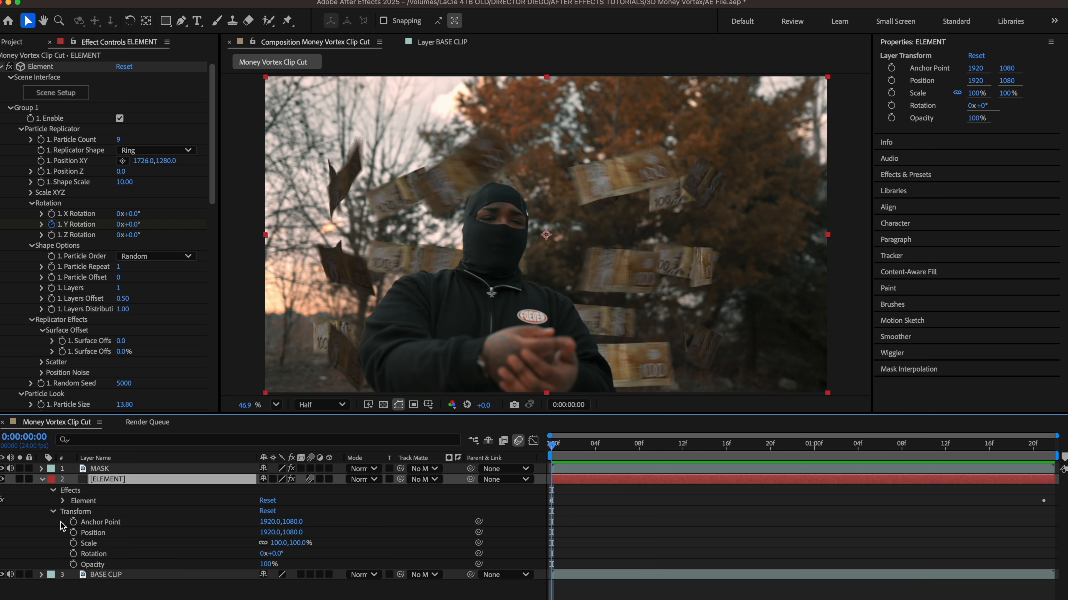
pyautogui.click(74, 532)
pyautogui.click(74, 543)
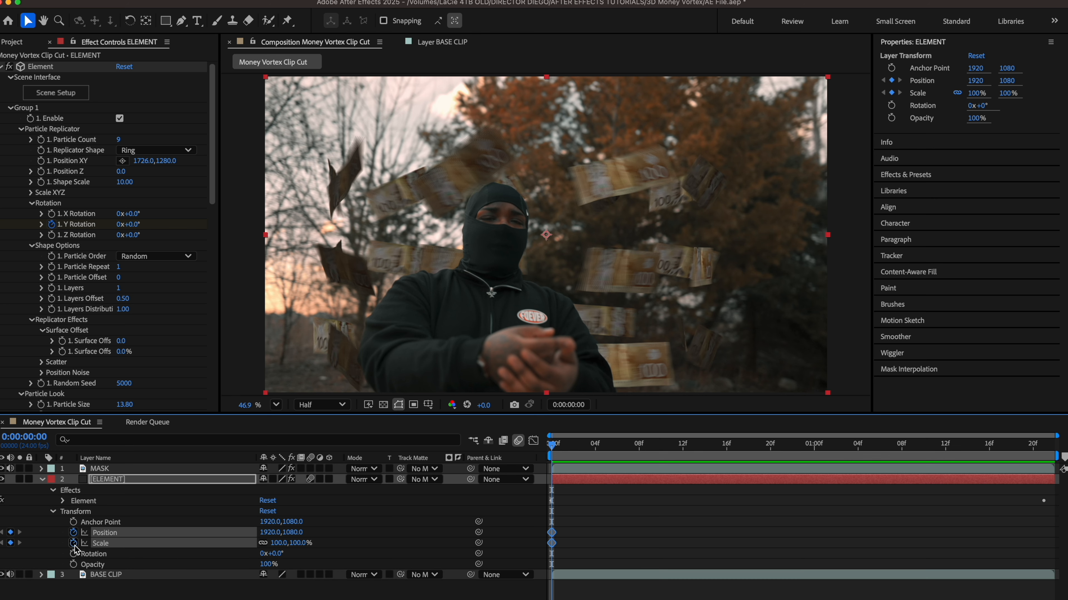
# Step: At frame 18, move the money ring right to 2418.5, 1054.4 and scale it to 136%
pyautogui.moveTo(561, 446); pyautogui.dragTo(748, 446)
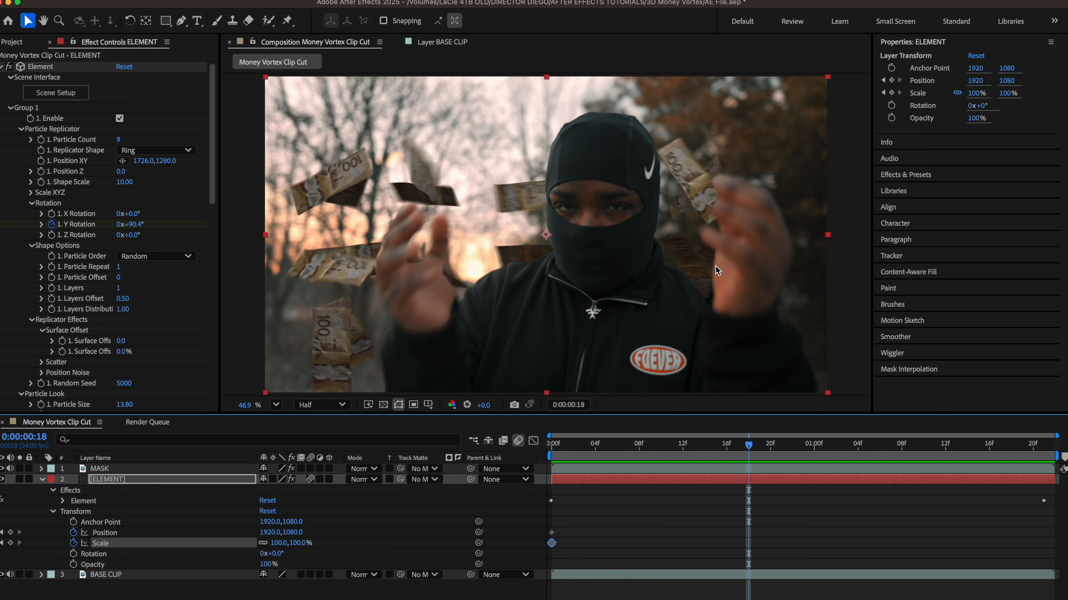
pyautogui.moveTo(681, 173); pyautogui.dragTo(753, 169)
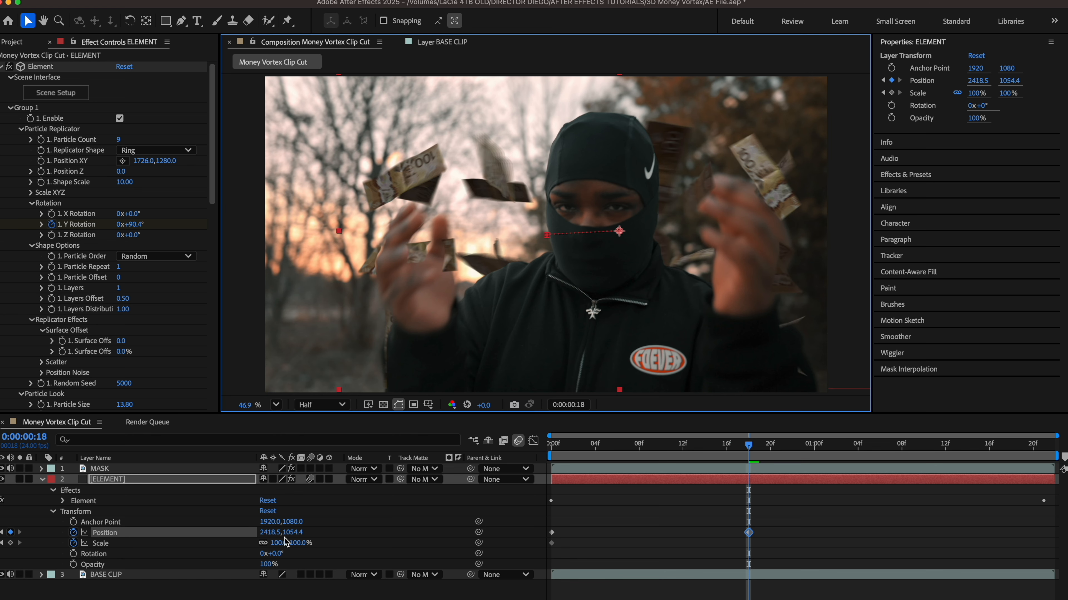
pyautogui.moveTo(280, 543); pyautogui.dragTo(803, 543)
pyautogui.moveTo(749, 445); pyautogui.dragTo(894, 451)
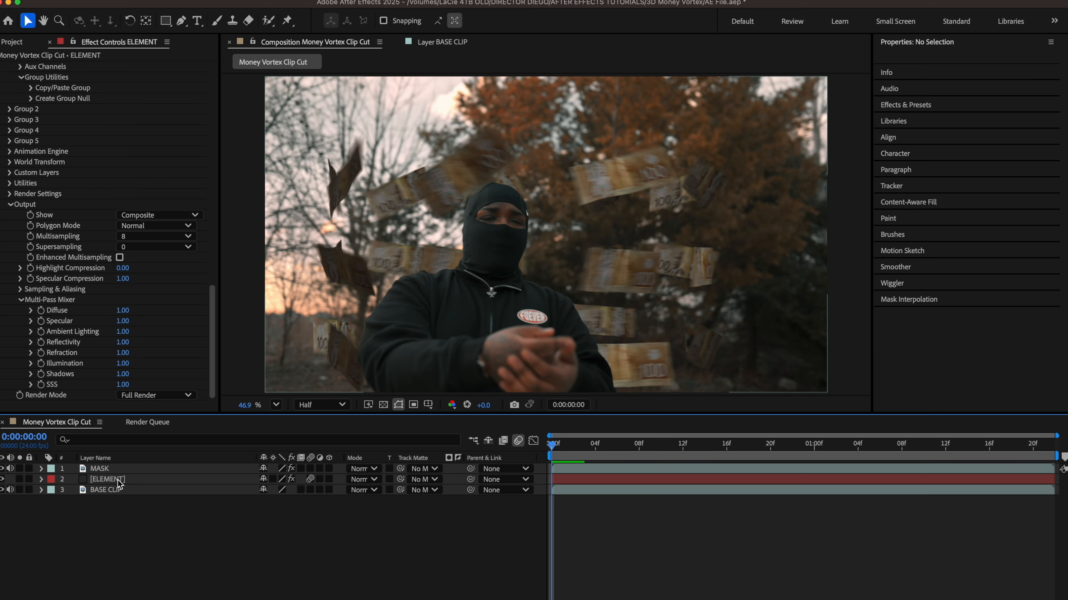
pyautogui.click(119, 483)
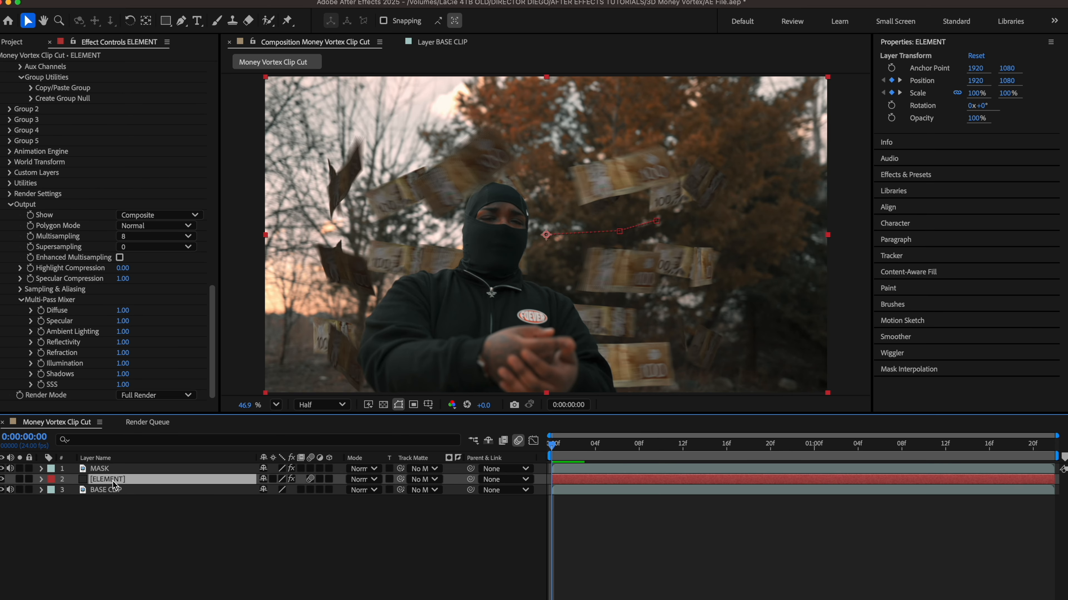
pyautogui.click(108, 469)
pyautogui.click(114, 481)
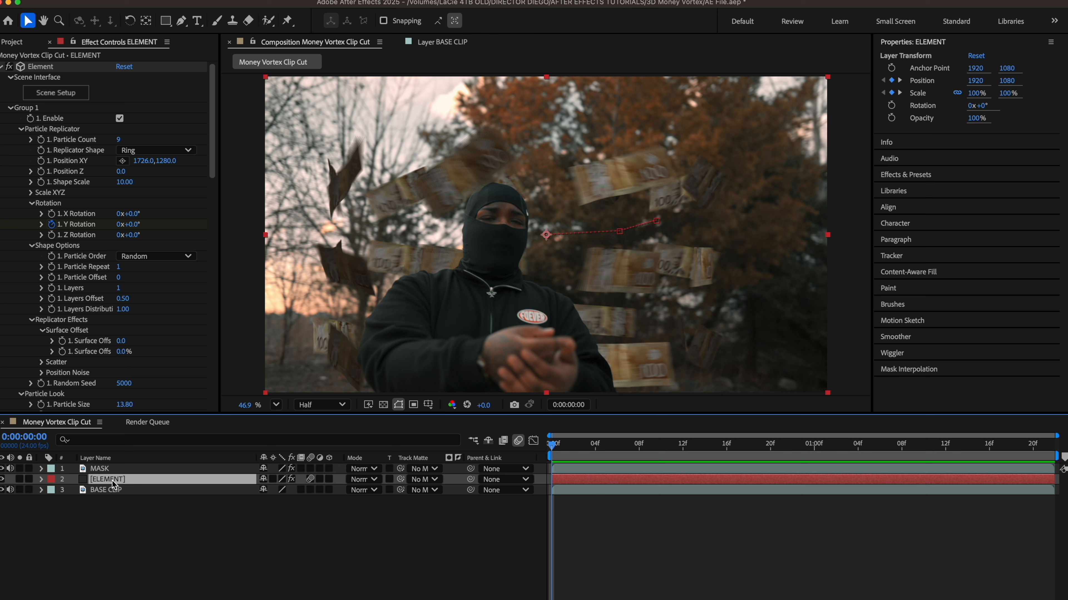
# Step: Duplicate the ELEMENT layer, move the copy to the top, and rename it TOP
pyautogui.hotkey('ctrl', 'd')
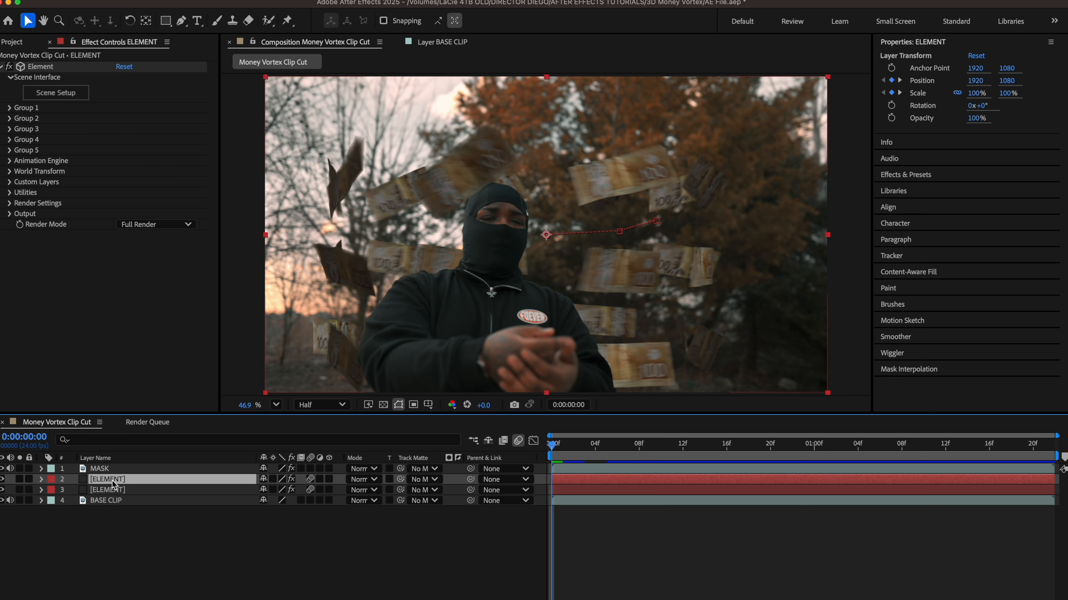
pyautogui.moveTo(114, 485); pyautogui.dragTo(114, 470)
pyautogui.press('Return')
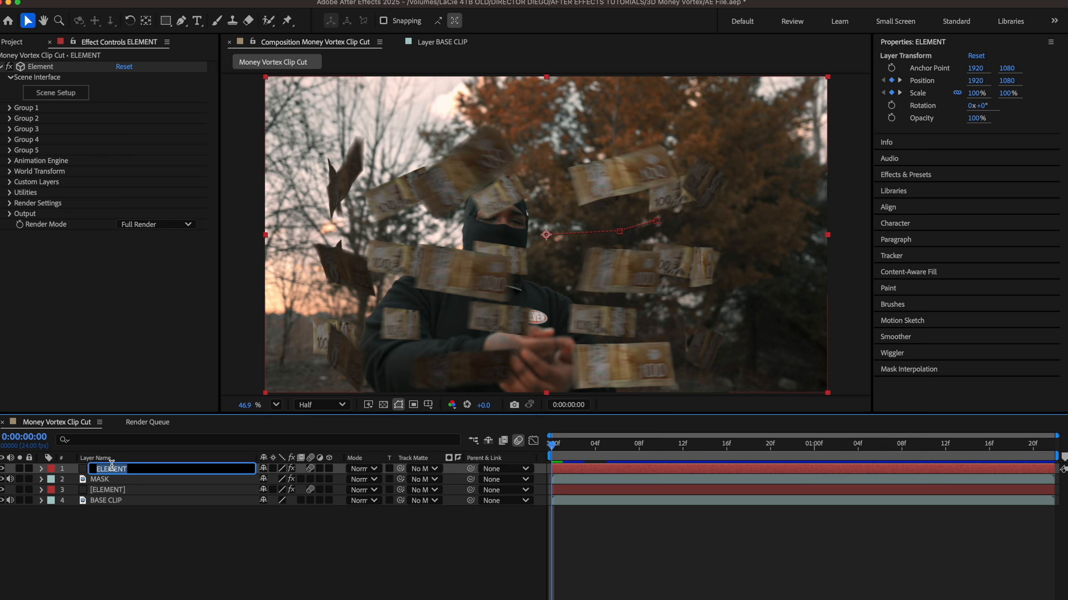
pyautogui.write('TOP')
pyautogui.press('Return')
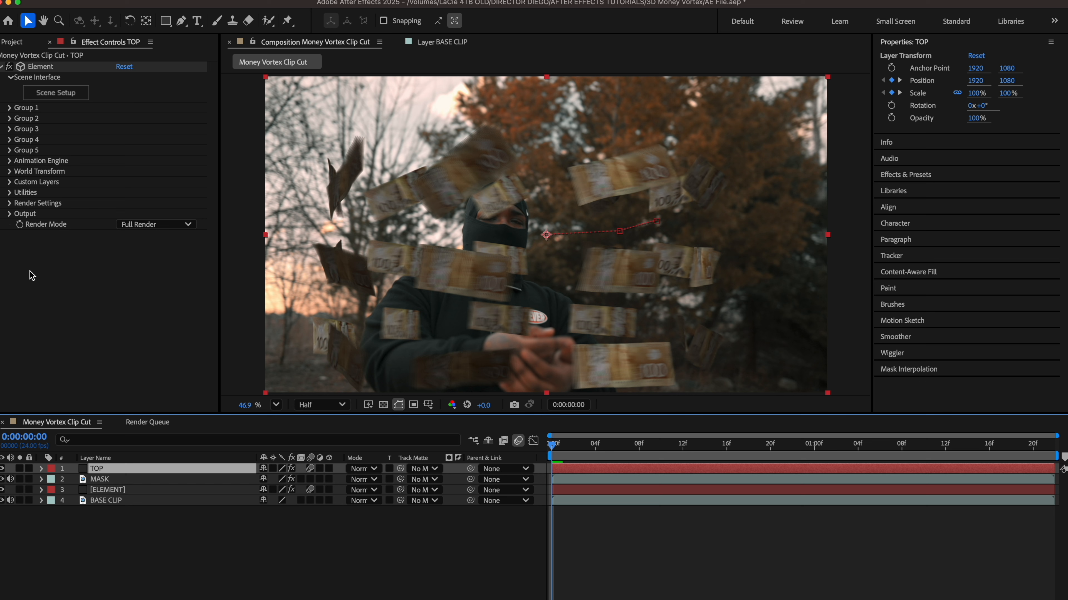
# Step: Set TOP's Output Show option to the World Position pass
pyautogui.click(10, 213)
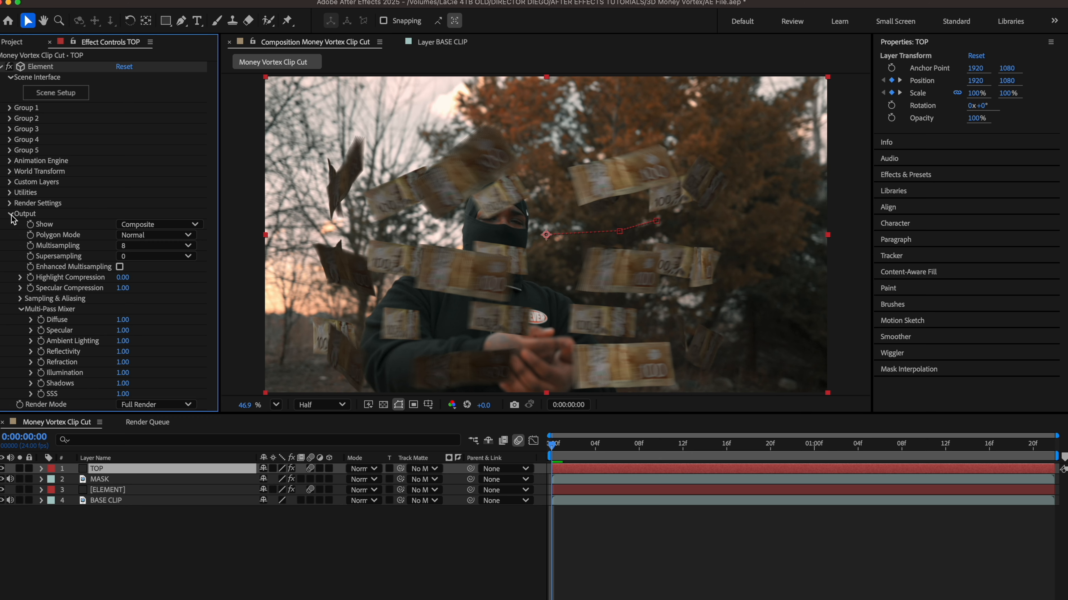
pyautogui.click(154, 224)
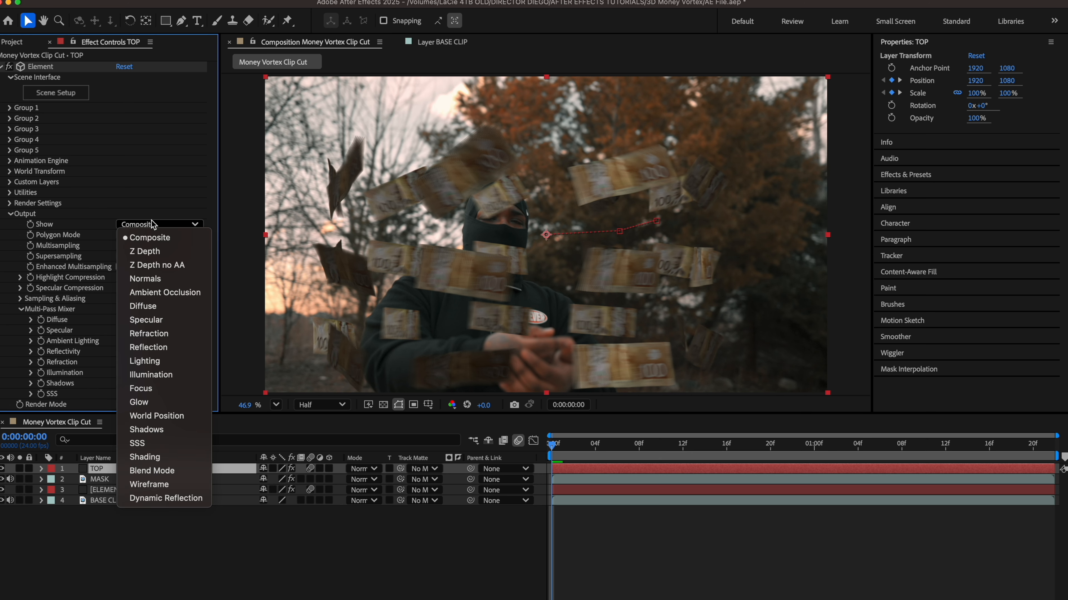
pyautogui.click(180, 415)
pyautogui.scroll(3, 147, 499)
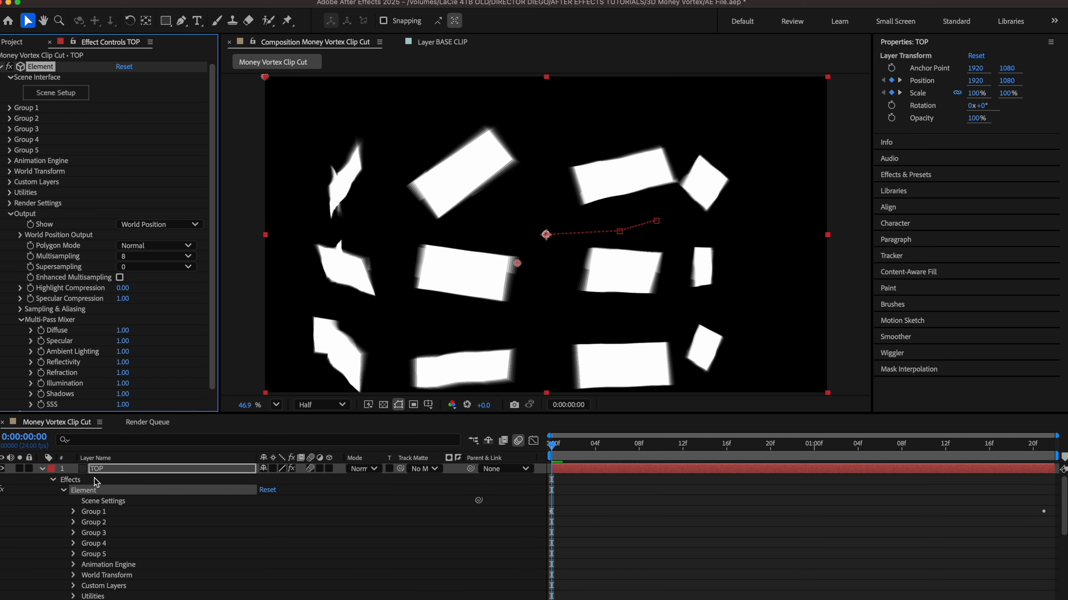
pyautogui.click(42, 468)
# Step: Use TOP as the MASK layer's luma track matte and preview the composite
pyautogui.click(131, 485)
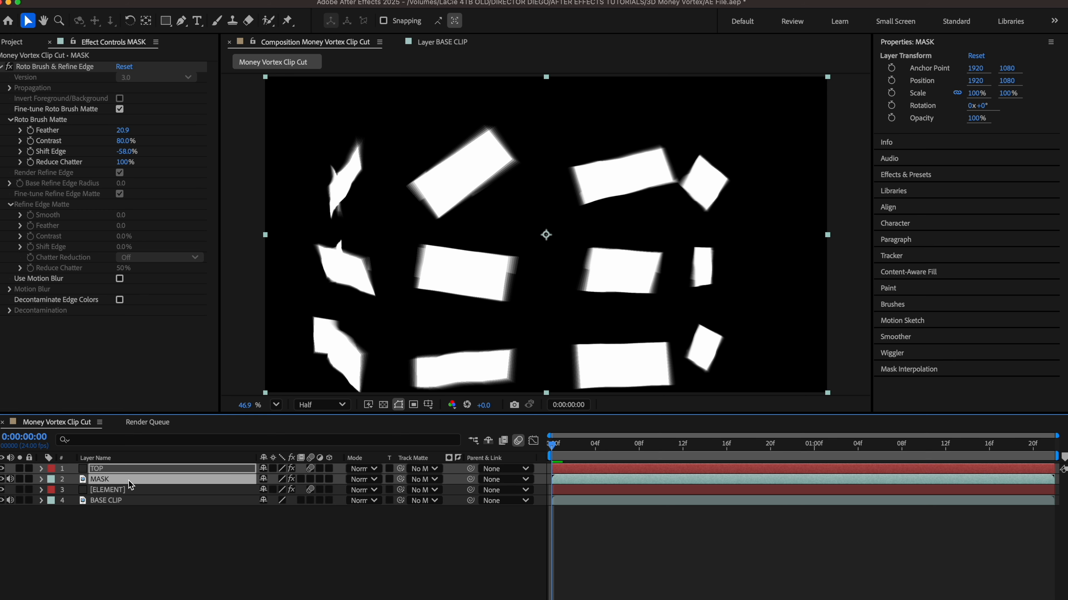
pyautogui.click(427, 481)
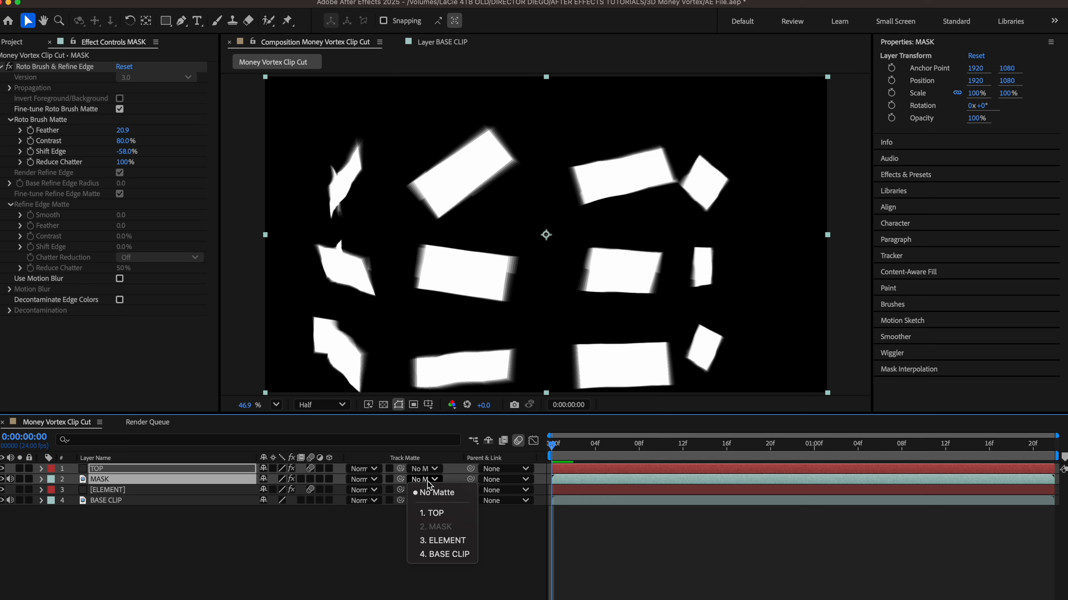
pyautogui.click(452, 513)
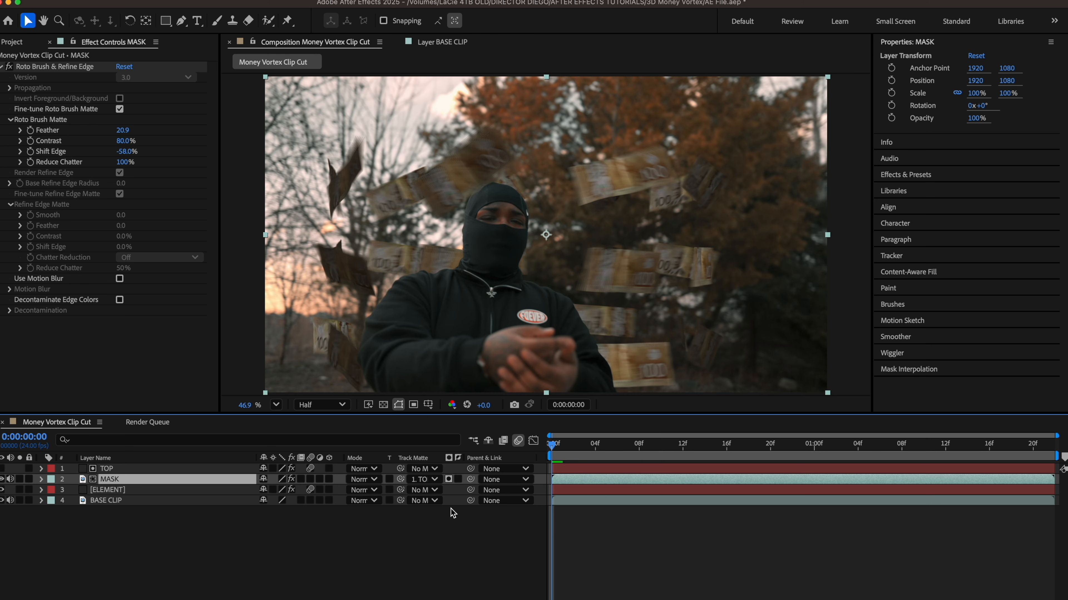
pyautogui.click(458, 480)
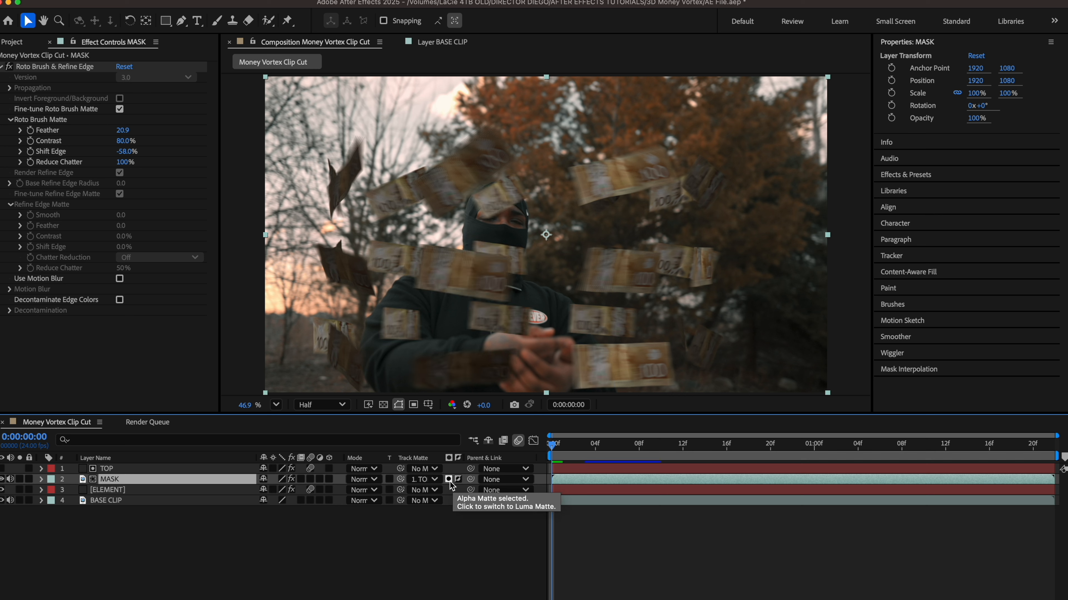
pyautogui.click(449, 479)
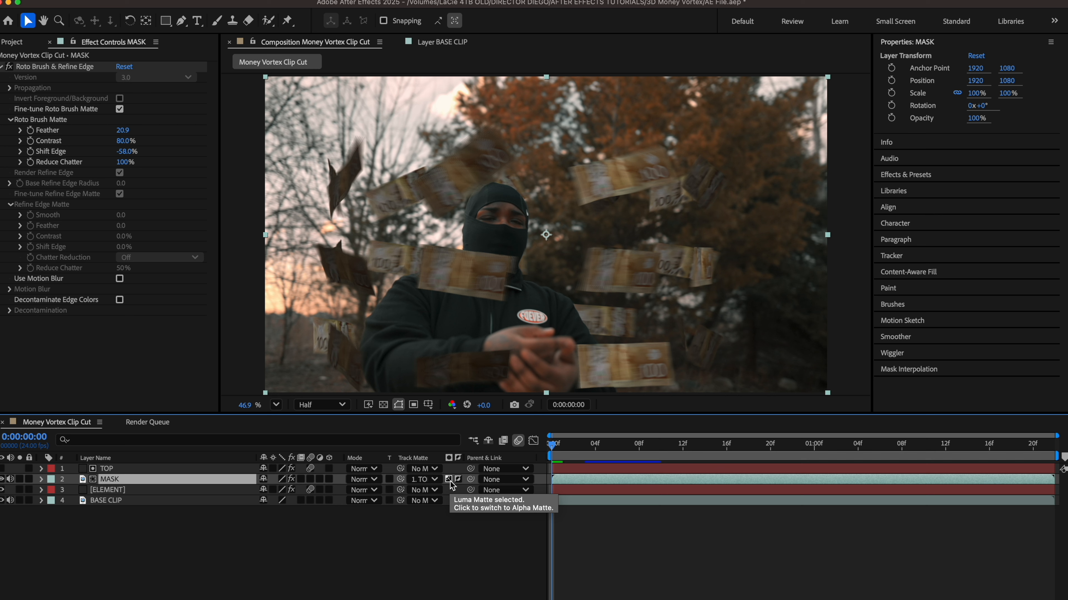
pyautogui.press('space')
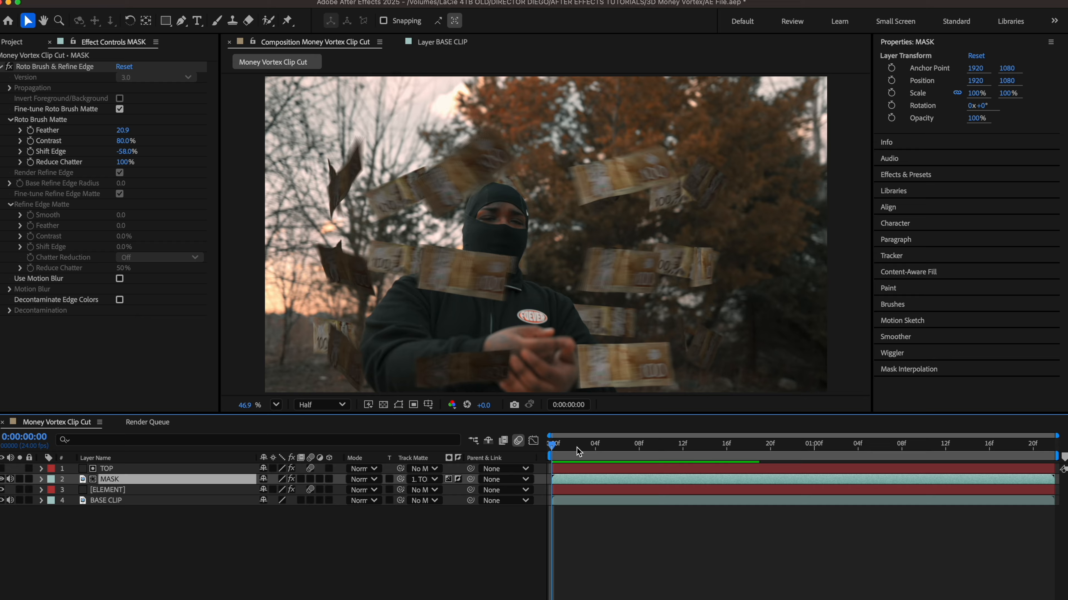